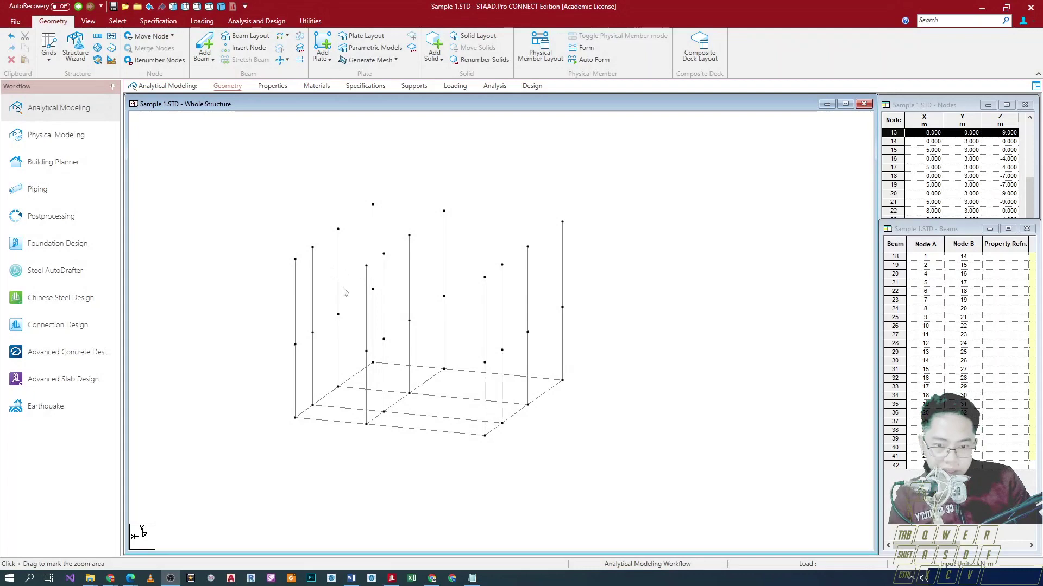
Rotate the column frame into a flat elevation so each node level lines up in one row.
scroll(277, 307, "down", 4)
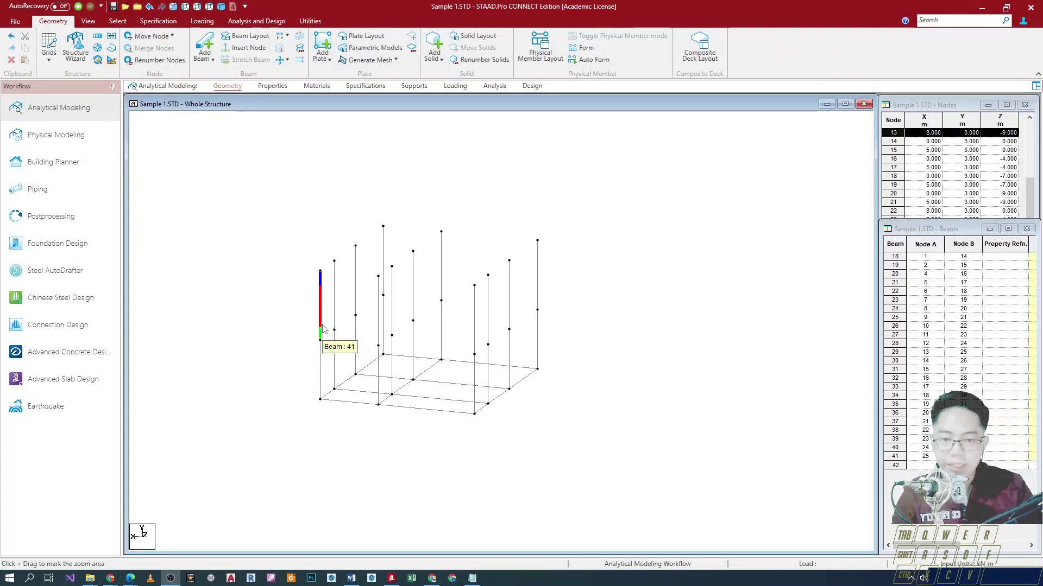
scroll(323, 326, "up", 3)
key("Up")
key("Up")
key("Up")
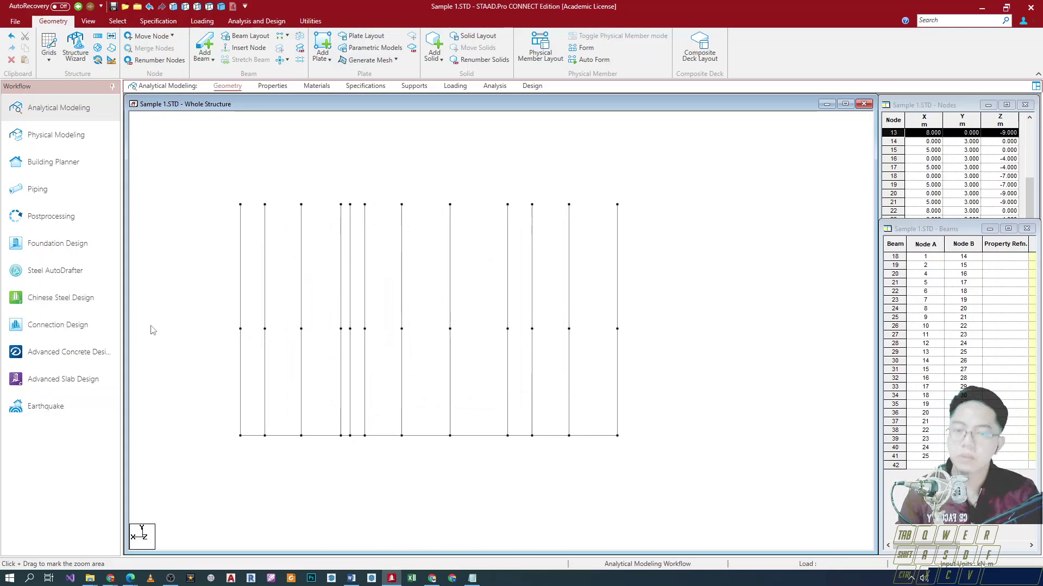
scroll(217, 330, "down", 3)
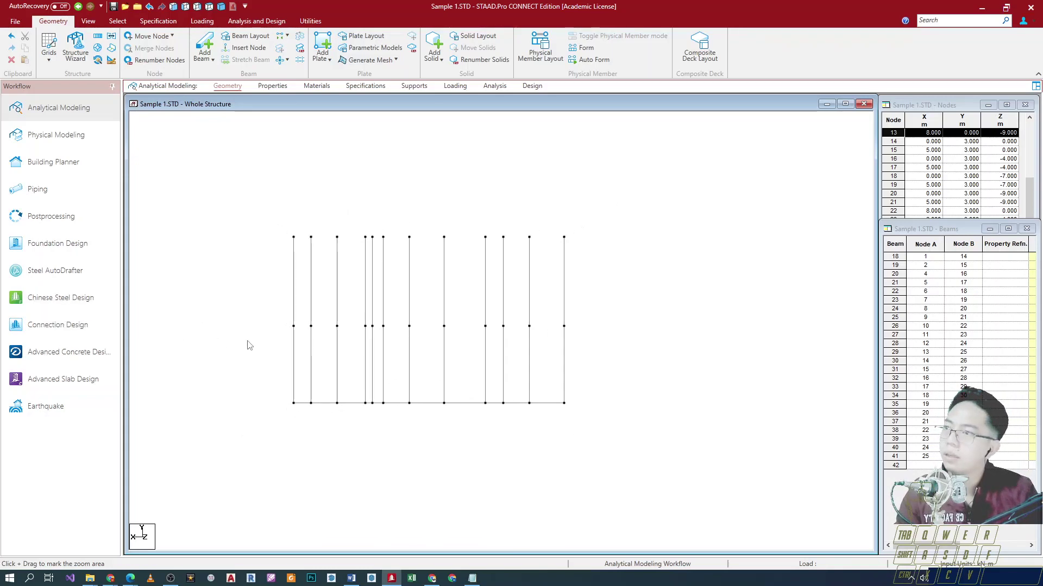
scroll(249, 345, "up", 1)
scroll(241, 338, "up", 2)
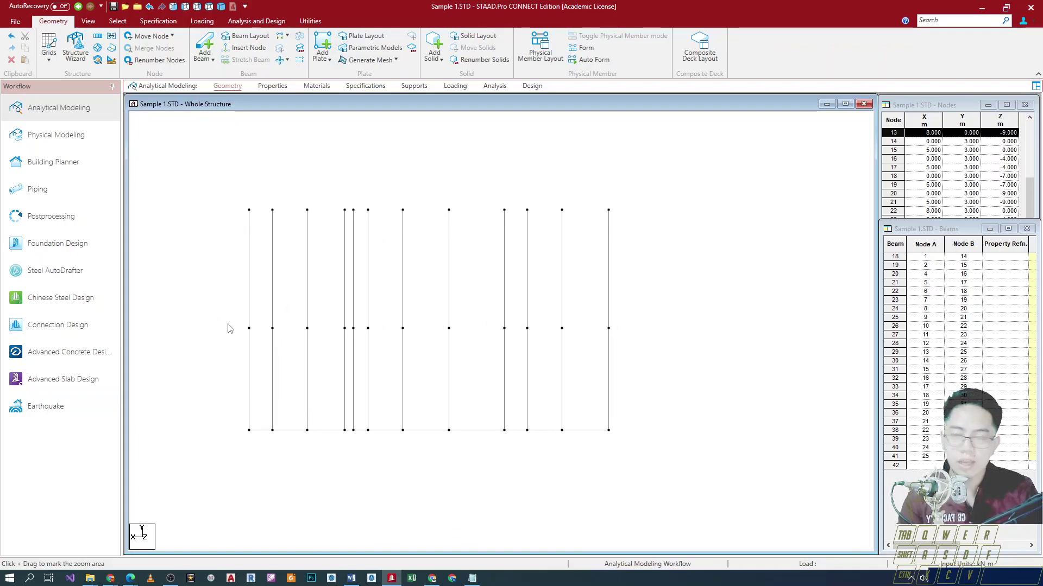
left_click(250, 382)
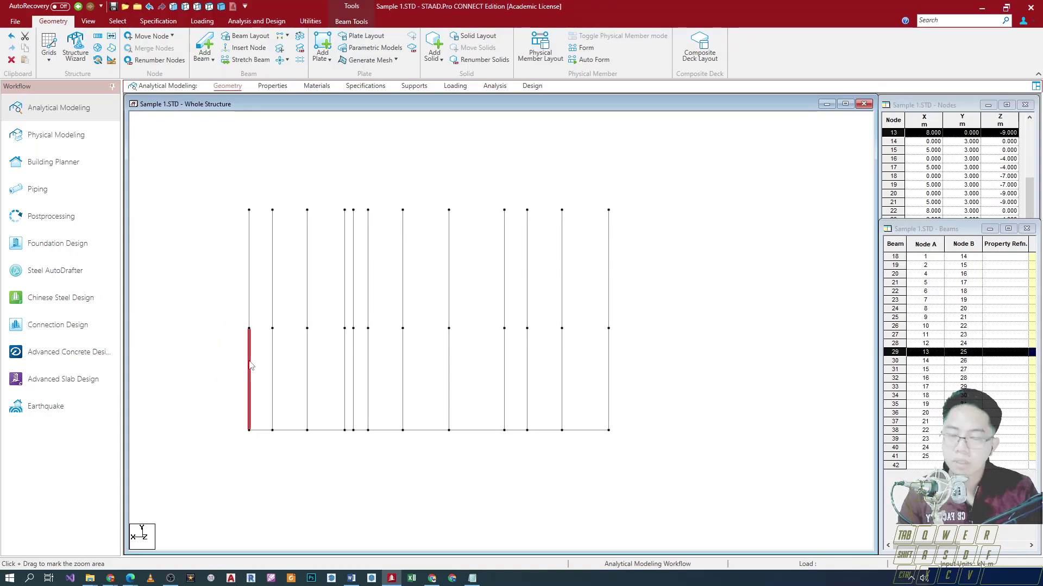
left_click(263, 430)
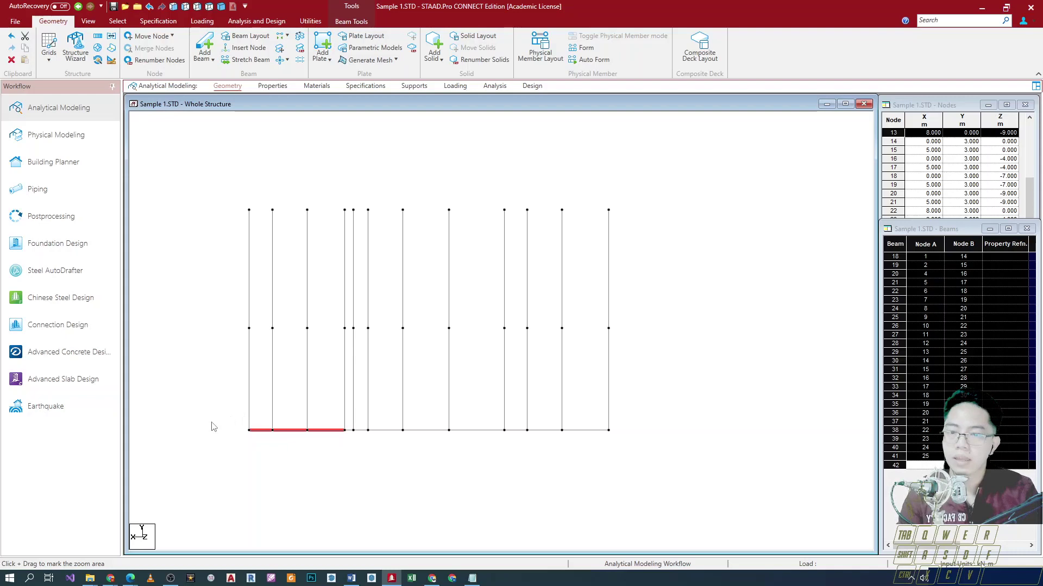
scroll(212, 423, "down", 2)
left_click(203, 411)
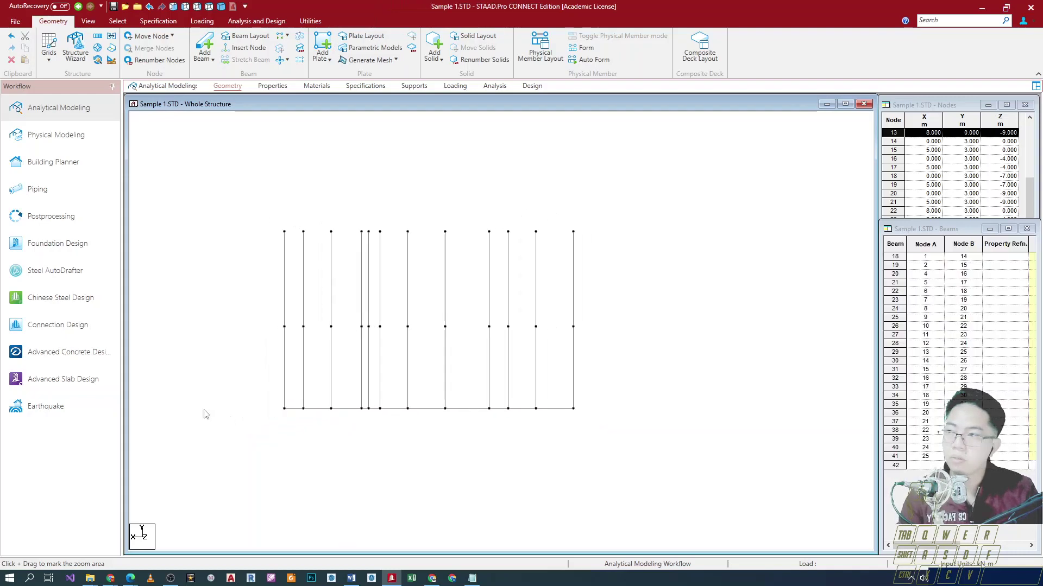
scroll(204, 415, "up", 1)
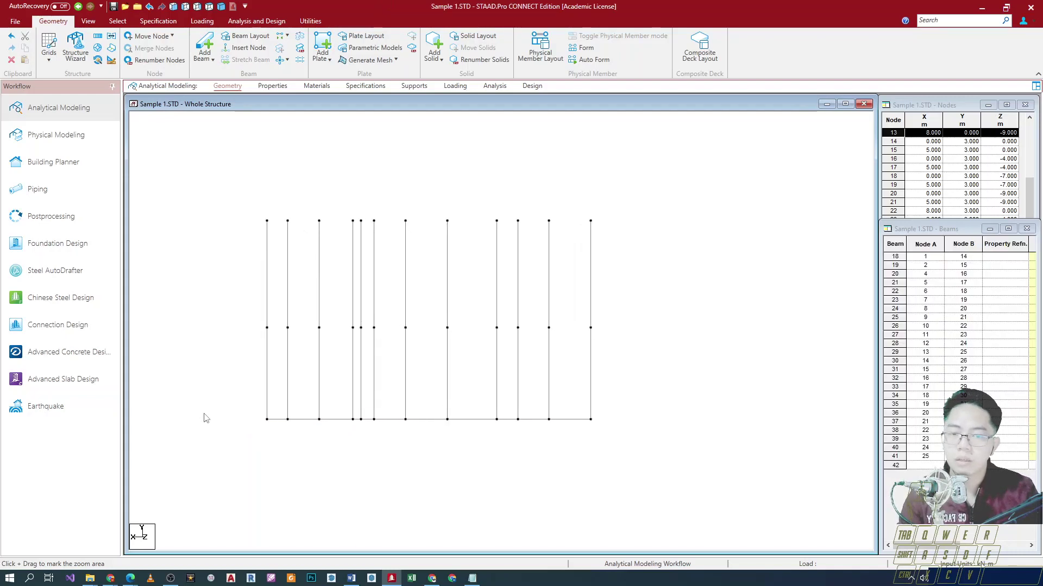
scroll(234, 353, "down", 1)
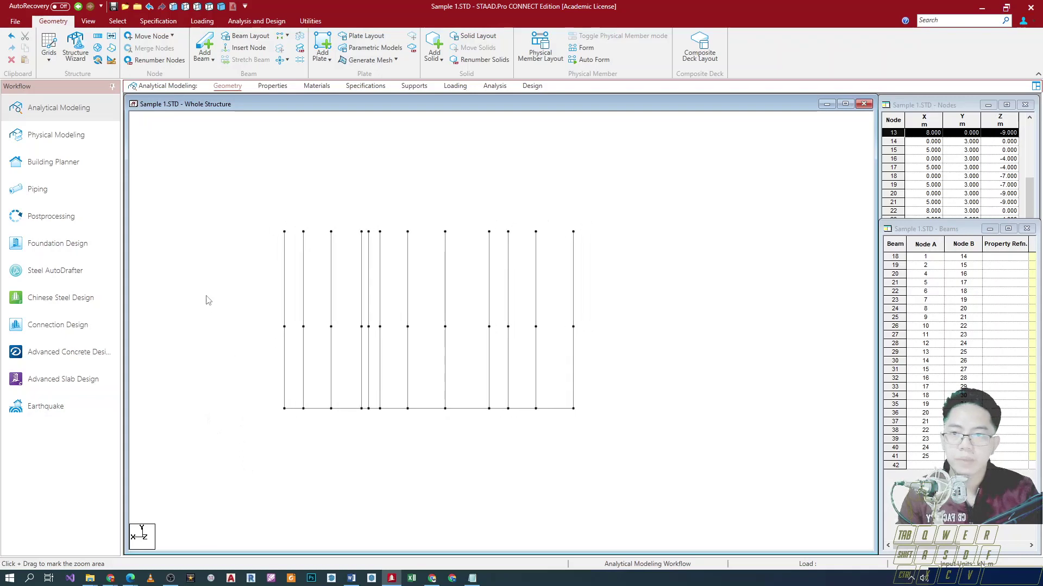
Select all nodes on the two upper levels of the columns, leaving out the base nodes, and return to the isometric view.
left_click(117, 21)
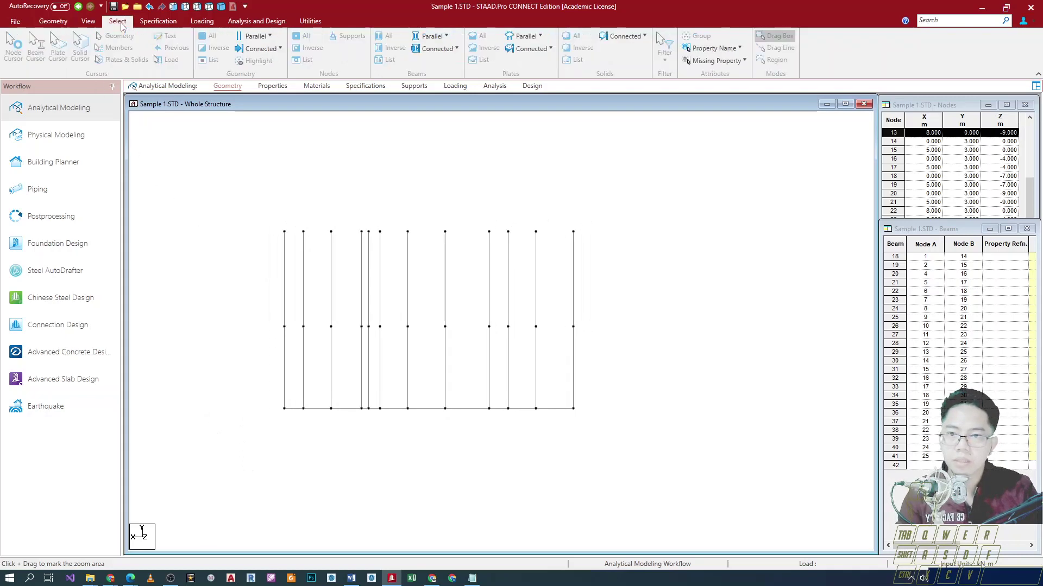
left_click(13, 46)
left_click_drag(226, 288, 663, 367)
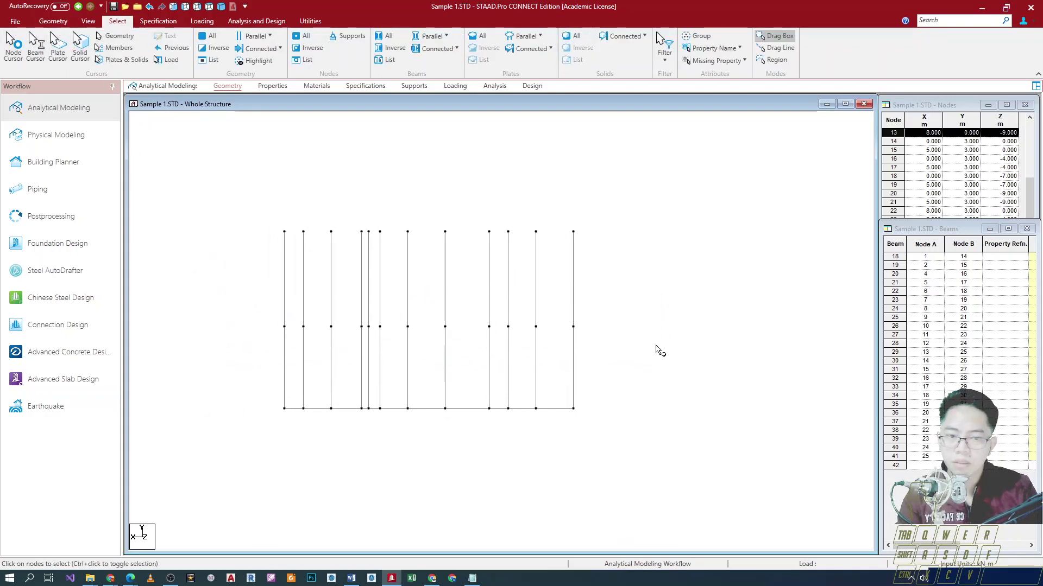
left_click_drag(208, 203, 545, 251, "ctrl")
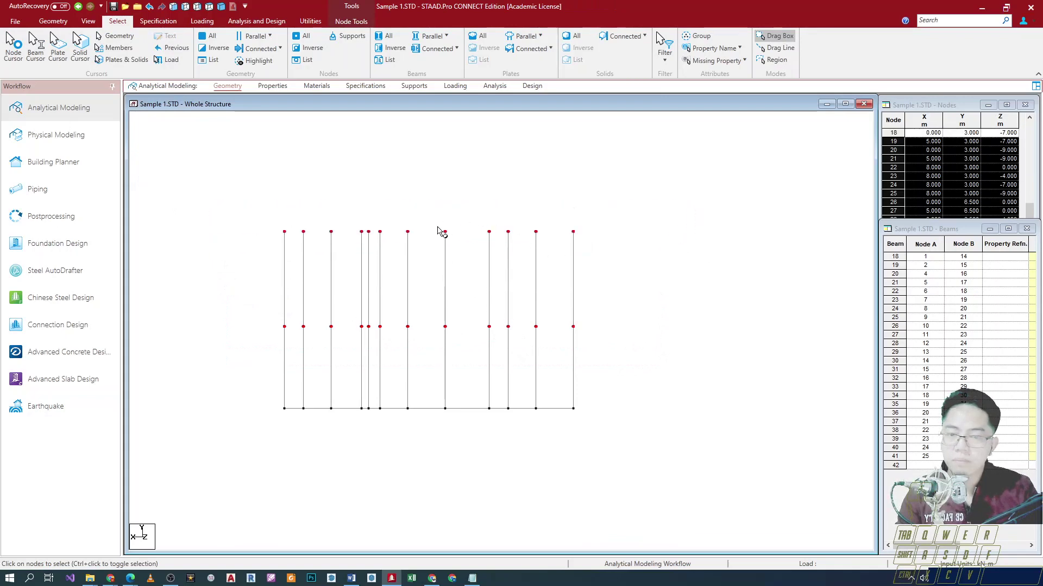
key("F8")
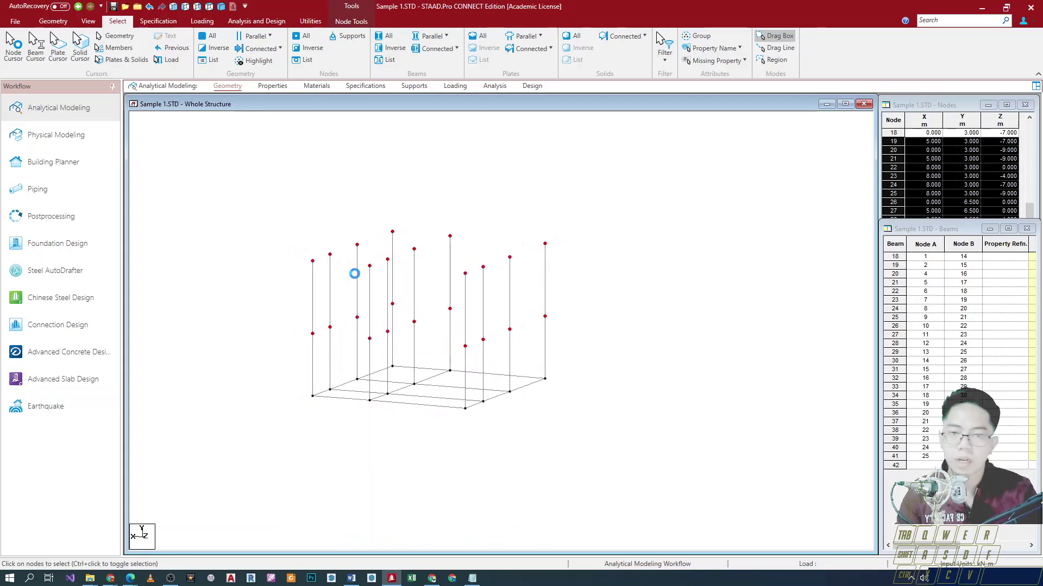
Connect the selected upper-level nodes with beams along the X axis.
left_click(59, 24)
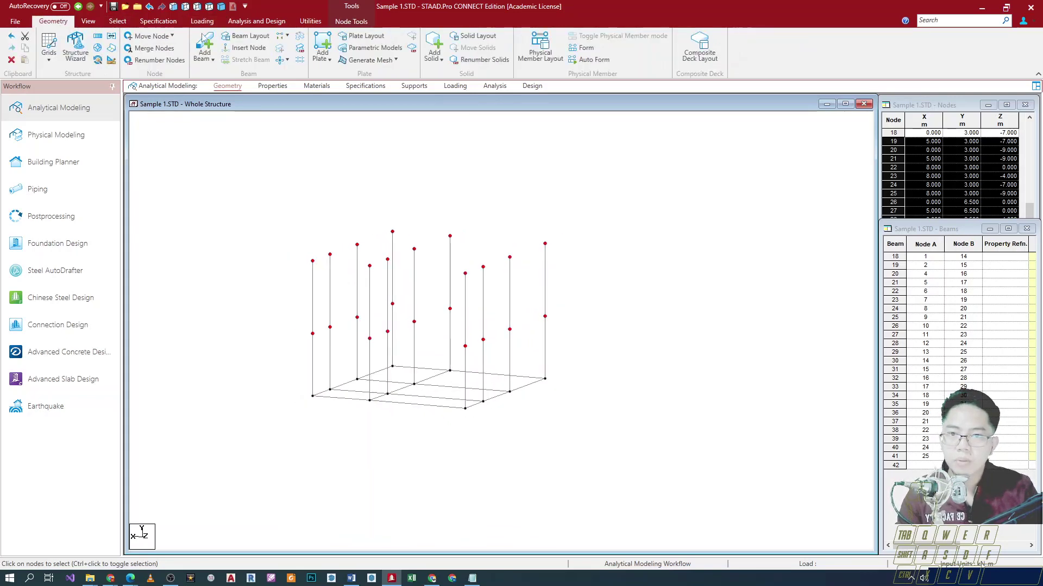
left_click(286, 40)
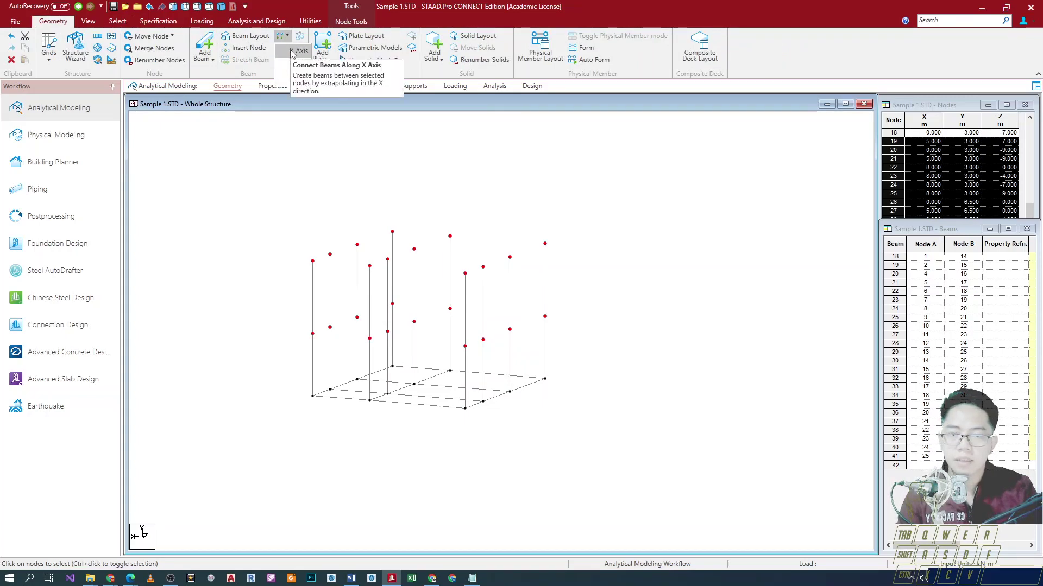
left_click(291, 52)
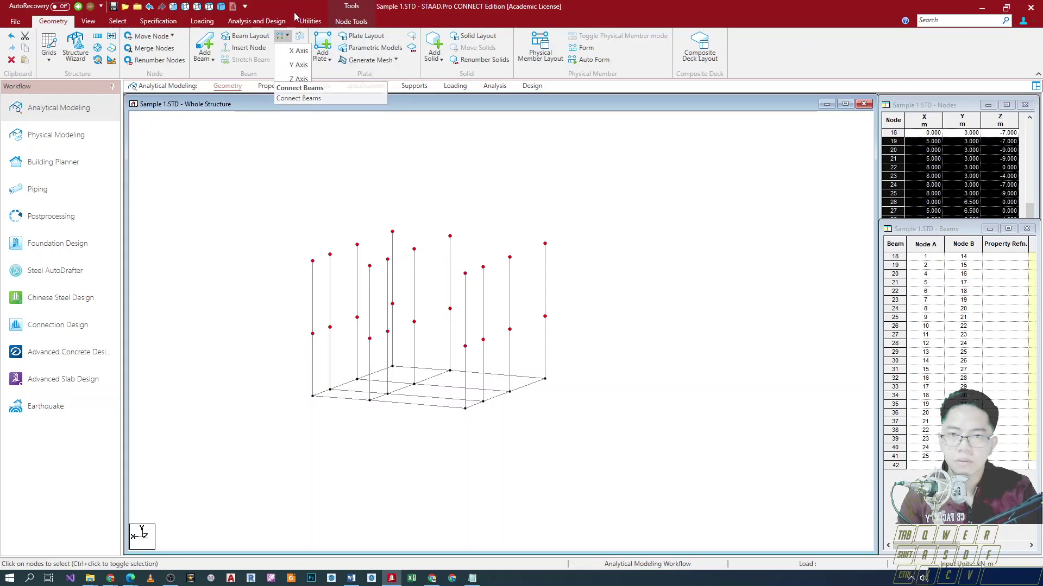
left_click(287, 36)
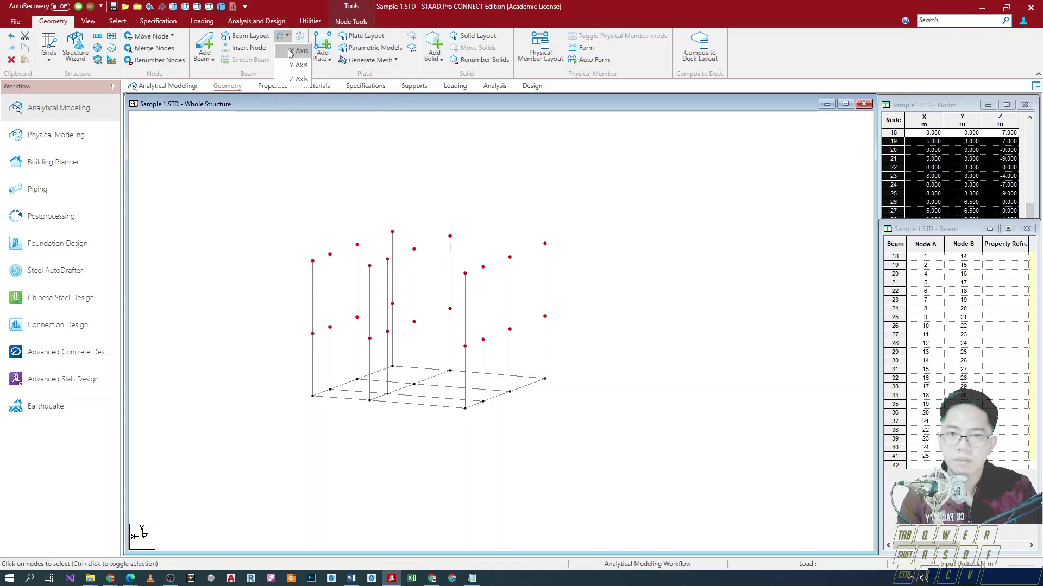
left_click(290, 53)
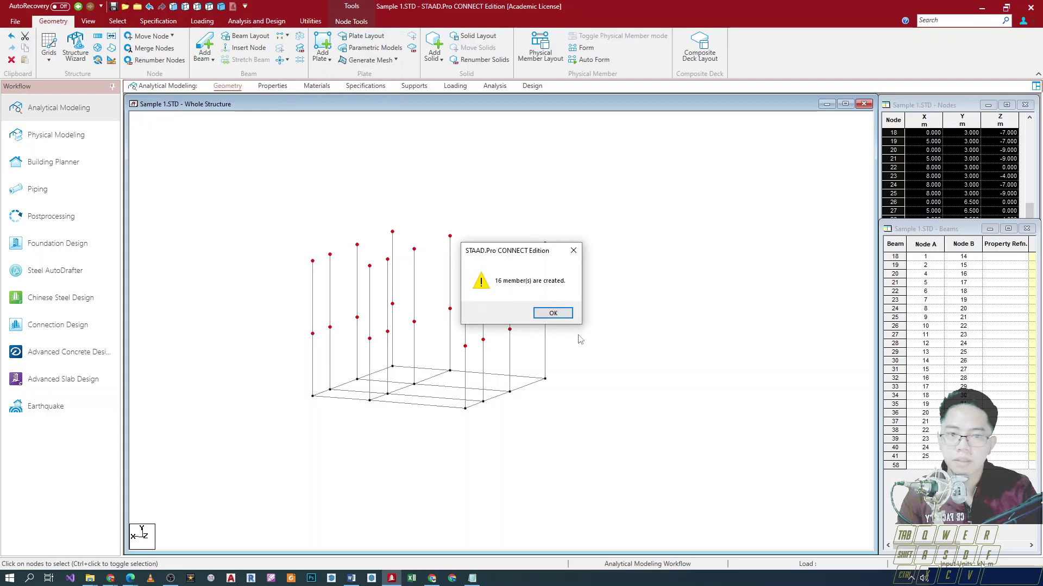
left_click(570, 314)
Connect the same selected nodes with beams along the Z axis and clear the node selection.
left_click(287, 36)
left_click(296, 79)
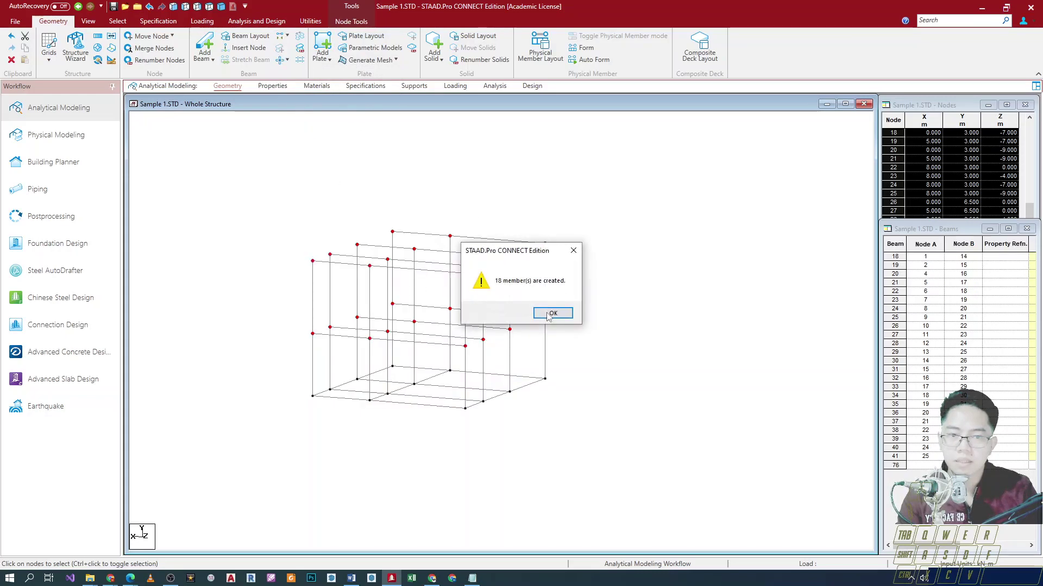
key("Return")
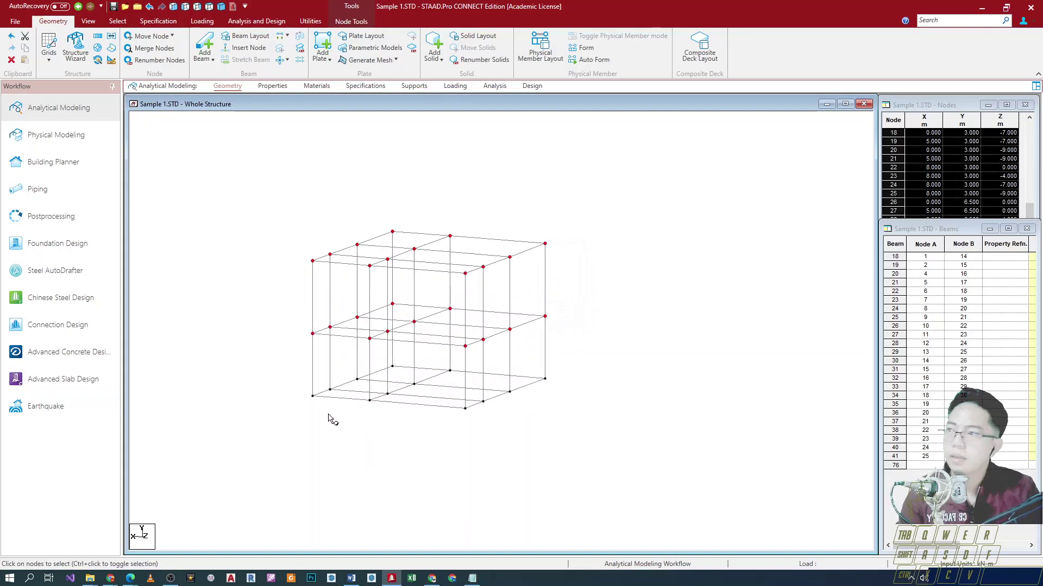
scroll(233, 413, "up", 1)
left_click(221, 438)
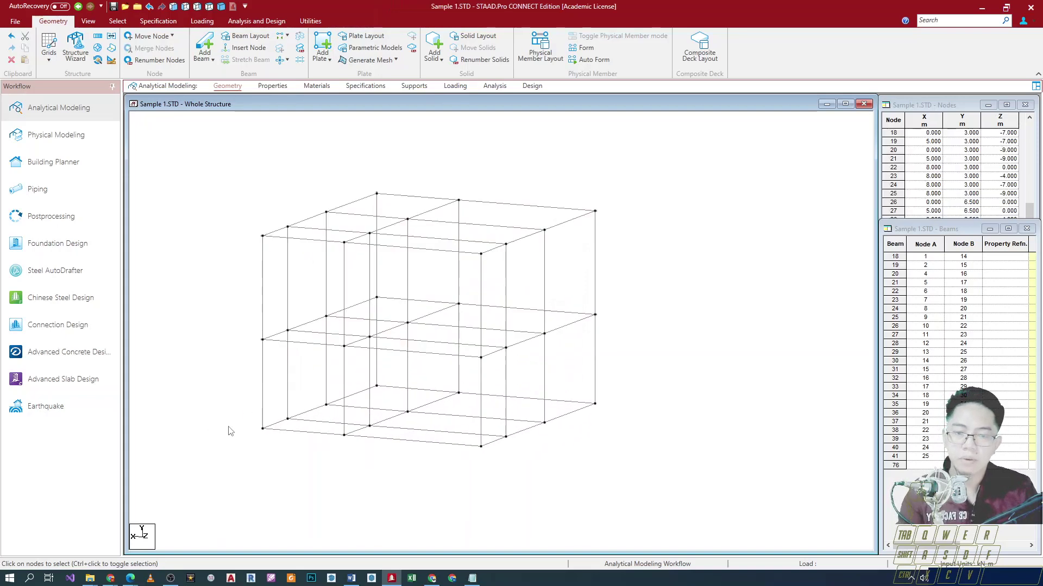
scroll(249, 415, "down", 1)
key("Right")
key("Right")
key("Right")
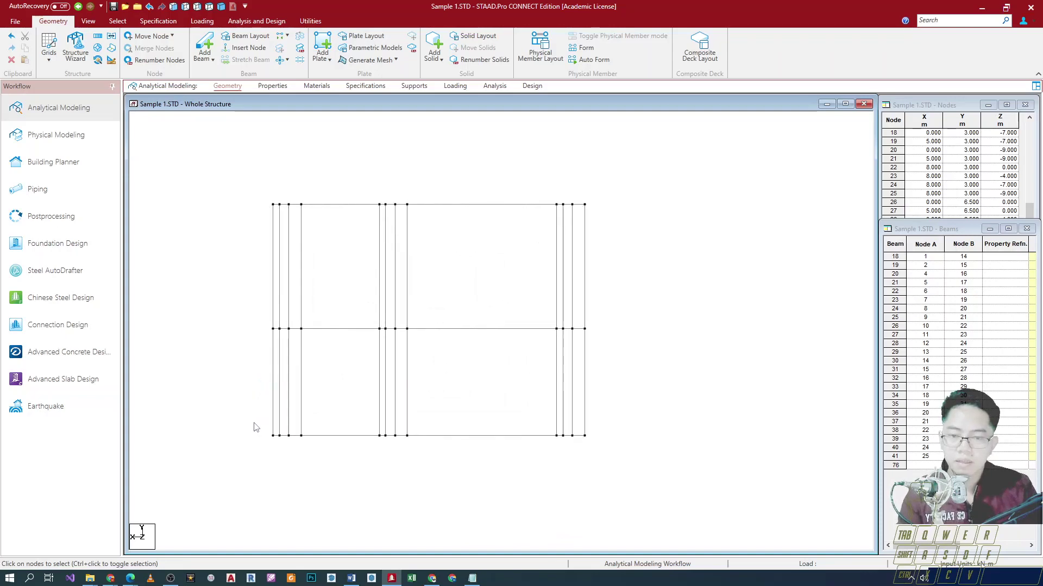
left_click_drag(256, 426, 802, 514)
scroll(426, 470, "down", 2)
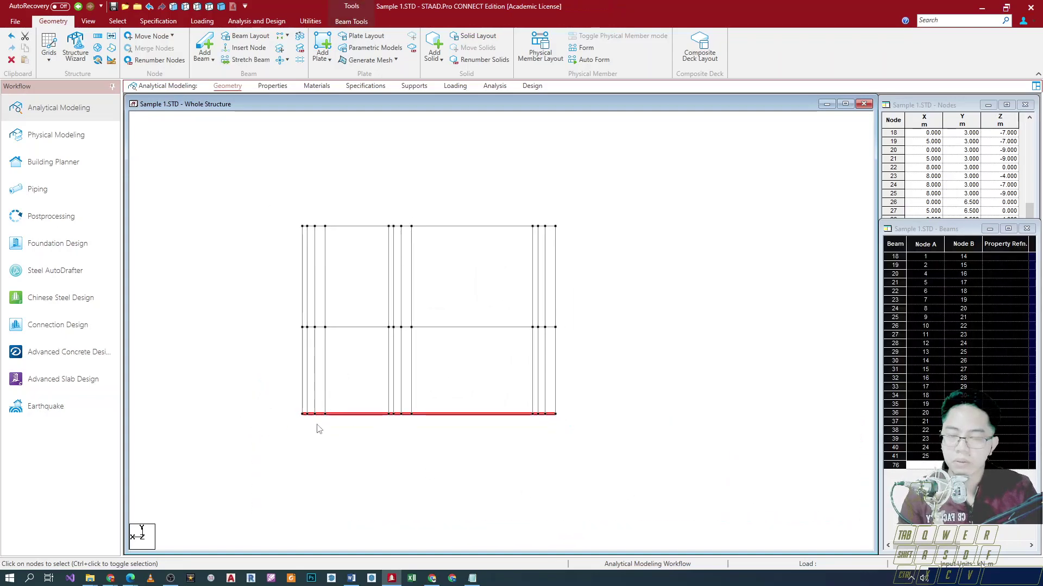
scroll(312, 415, "down", 2)
left_click(306, 384)
key("Down")
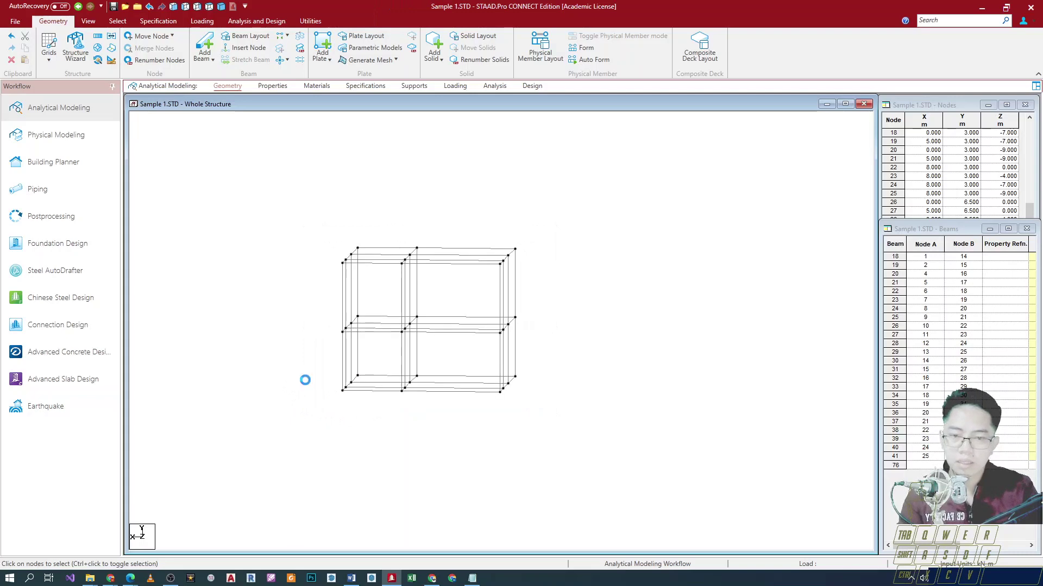
Delete all ground-level beams joining the column bases, selecting them in the left view.
left_click(102, 23)
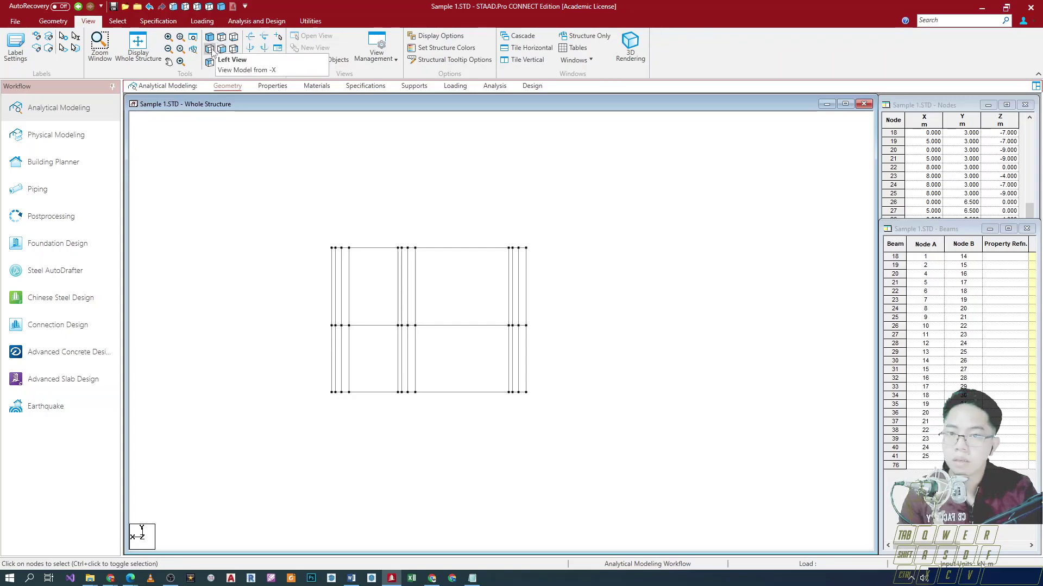
left_click(211, 50)
left_click_drag(312, 380, 567, 422)
scroll(341, 391, "up", 3)
middle_click_drag(333, 374, 408, 347)
left_click_drag(234, 410, 649, 489)
scroll(592, 478, "down", 2)
key("Delete")
key("Return")
Examine the two-storey frame in 3D from several angles, checking the column bases and the beams on both upper levels.
scroll(415, 414, "down", 1)
key("Down")
key("Down")
key("Left")
key("Left")
key("Left")
scroll(391, 380, "up", 1)
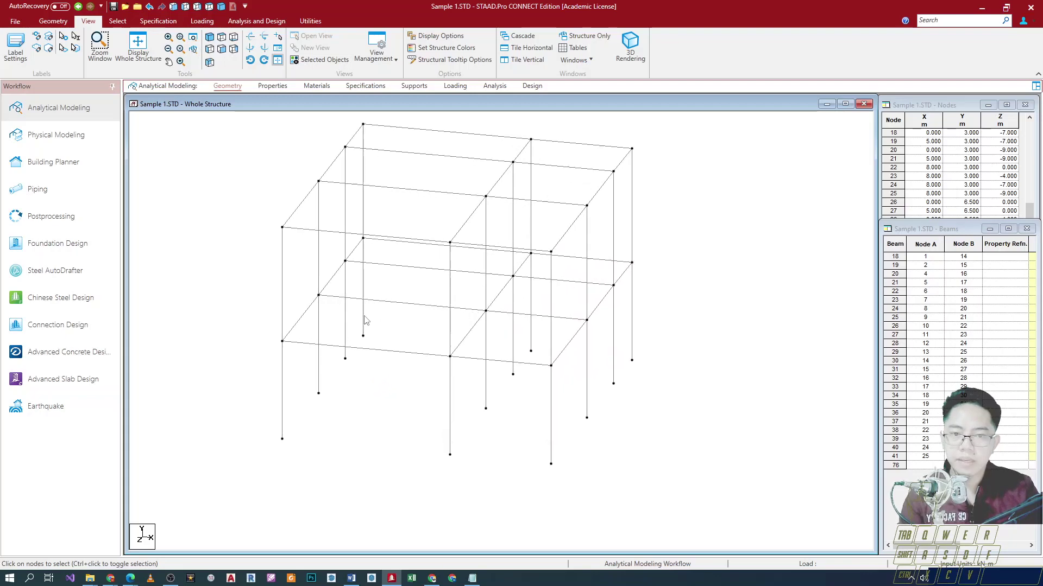
key("Right")
key("Right")
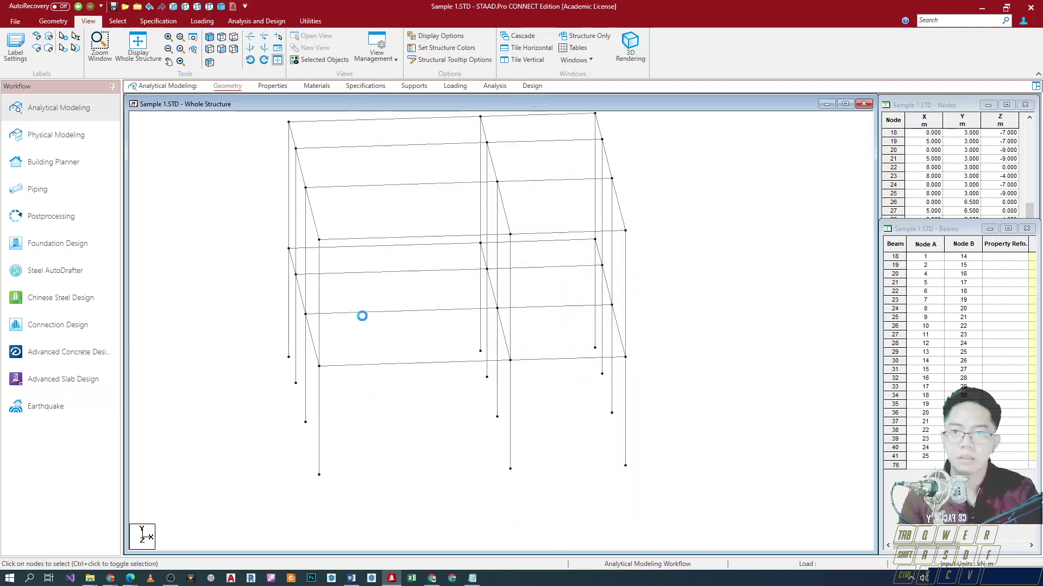
key("Right")
key("Right")
key("Right")
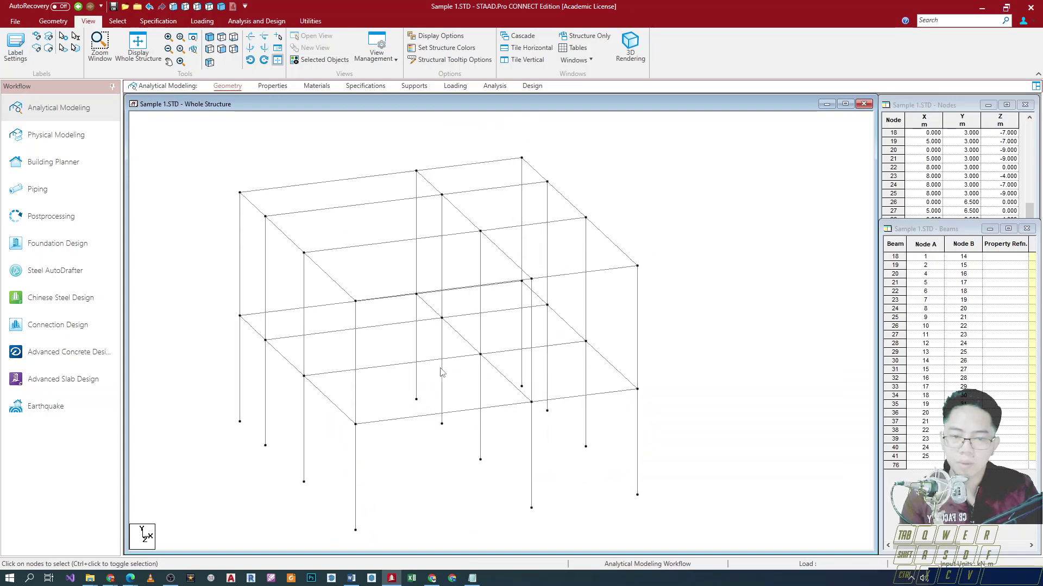
scroll(447, 377, "up", 3)
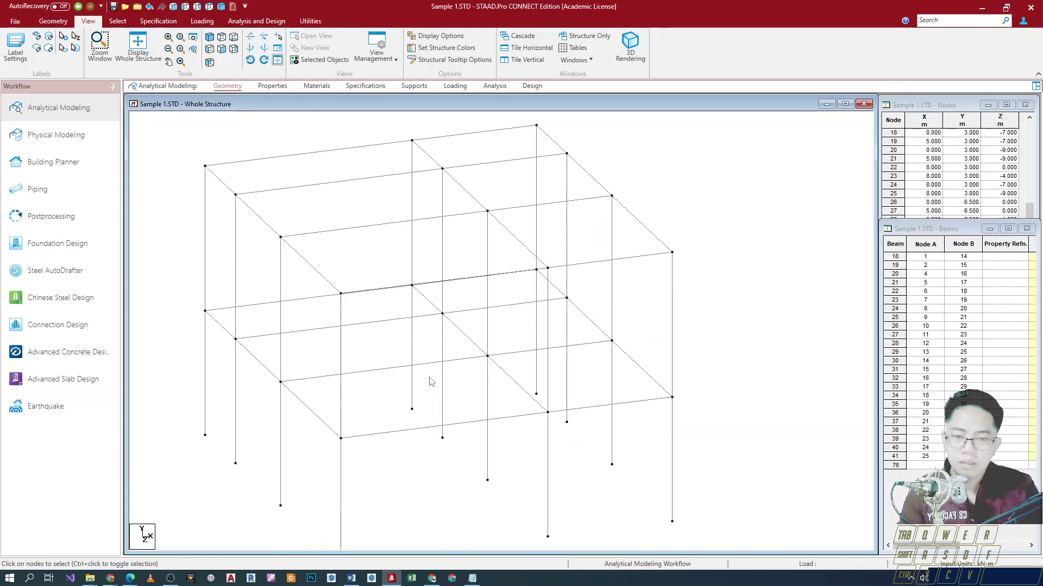
key("Left")
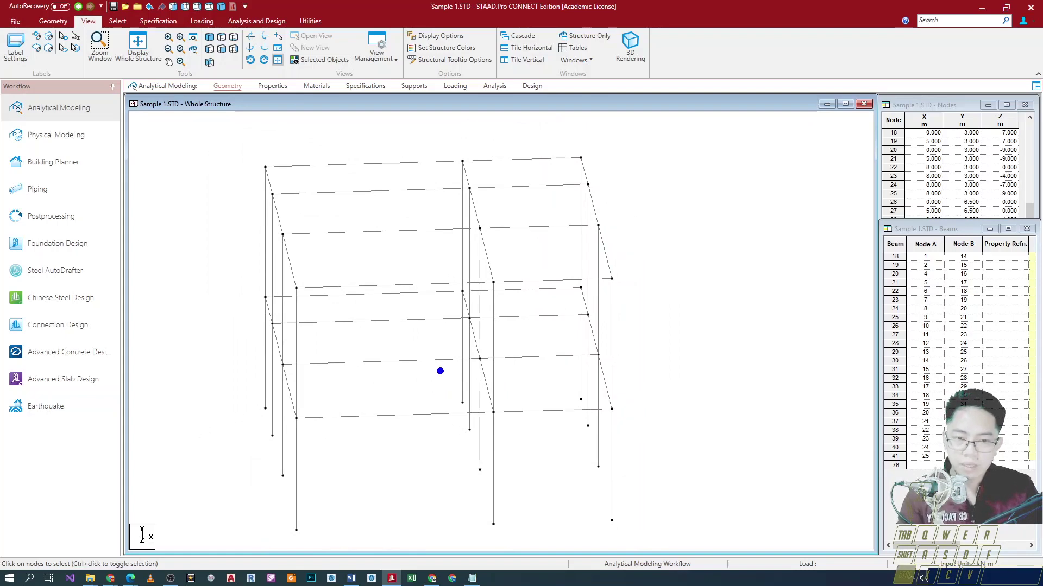
left_click_drag(441, 360, 456, 413, "ctrl+shift")
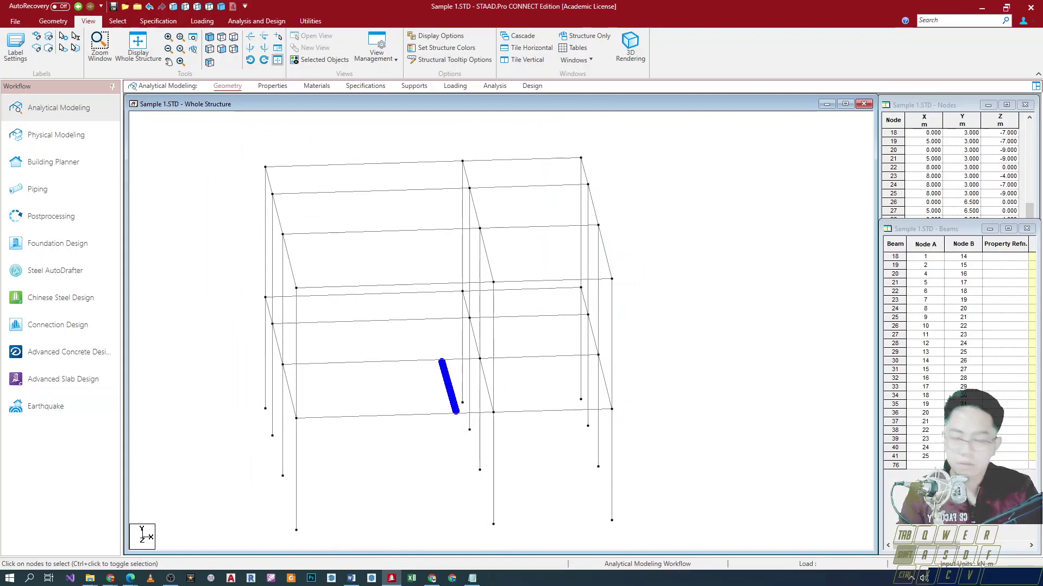
left_click_drag(442, 362, 437, 368, "shift")
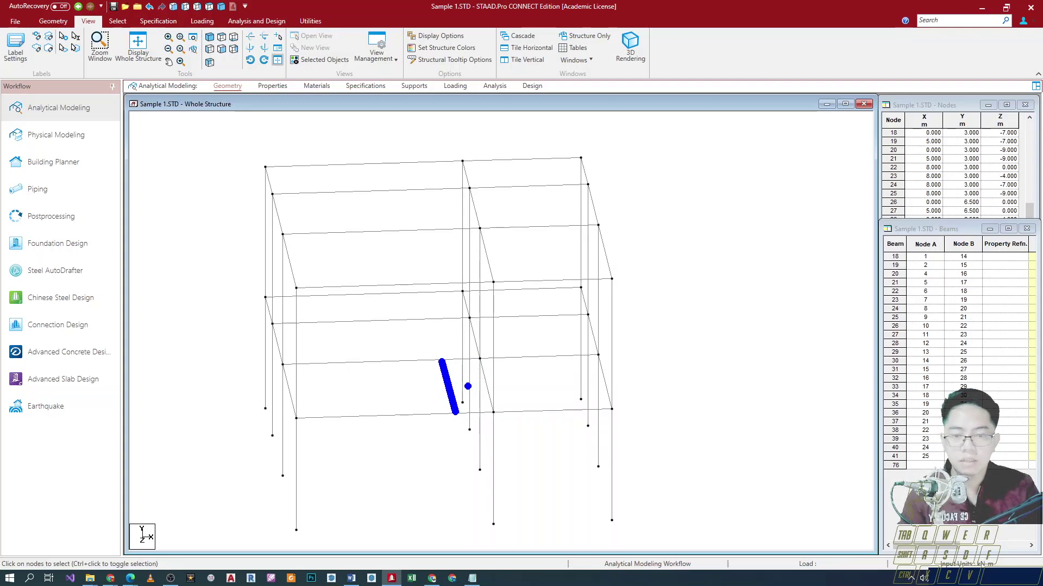
key("Escape")
scroll(454, 379, "up", 5)
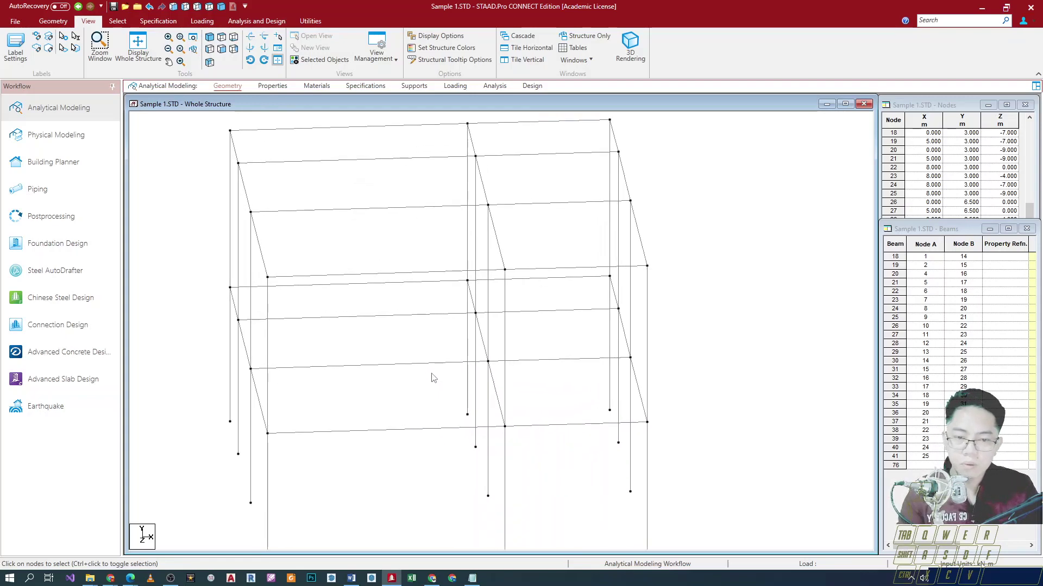
key("ctrl+2")
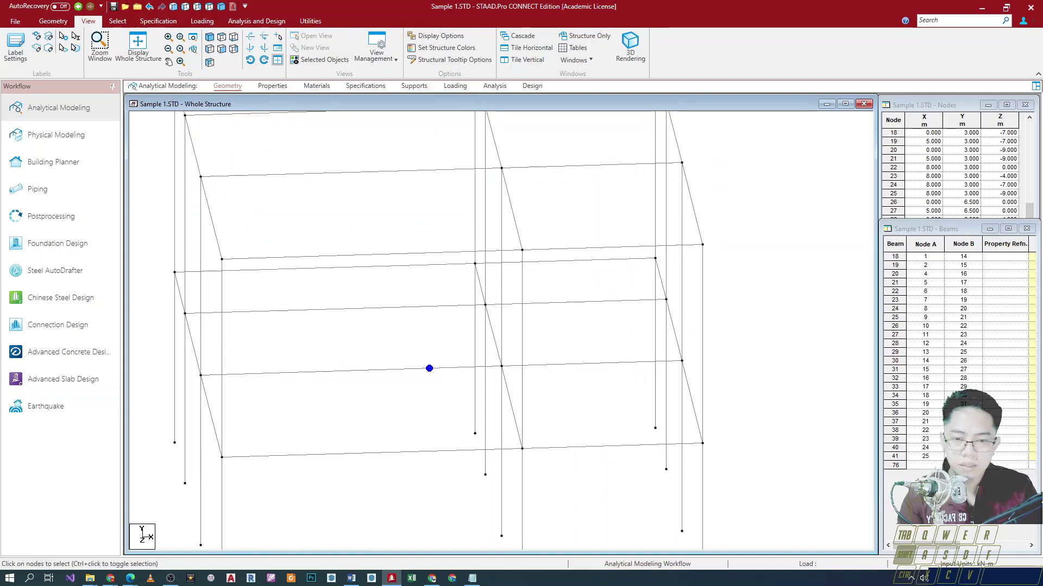
left_click_drag(429, 369, 455, 450)
left_click_drag(431, 358, 438, 324)
mouse_move(502, 346)
left_mouse_down()
mouse_move(516, 310)
mouse_move(419, 333)
mouse_move(518, 319)
left_mouse_up()
left_click_drag(428, 369, 505, 369)
key("ctrl+z")
left_click_drag(429, 366, 503, 366, "shift")
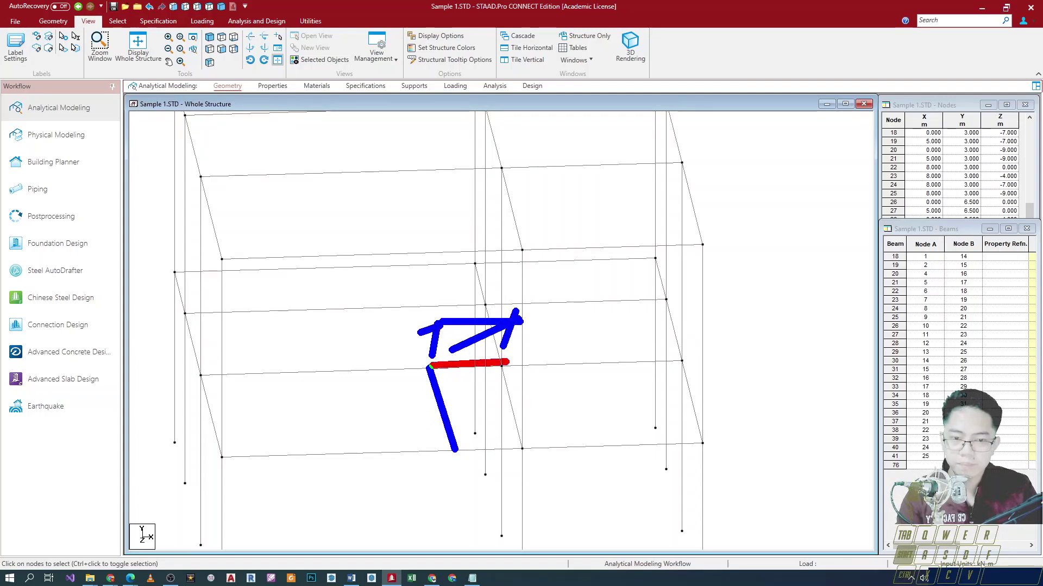
mouse_move(455, 447)
left_mouse_down("shift")
mouse_move(521, 449)
mouse_move(447, 449)
left_mouse_up("shift")
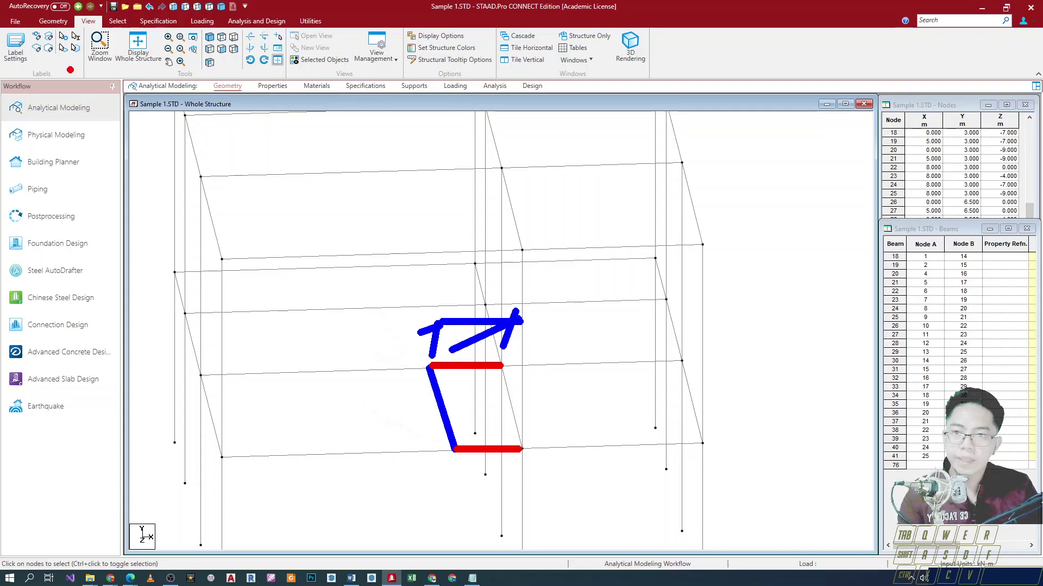
key("Escape")
scroll(385, 378, "down", 1)
key("Right")
key("Right")
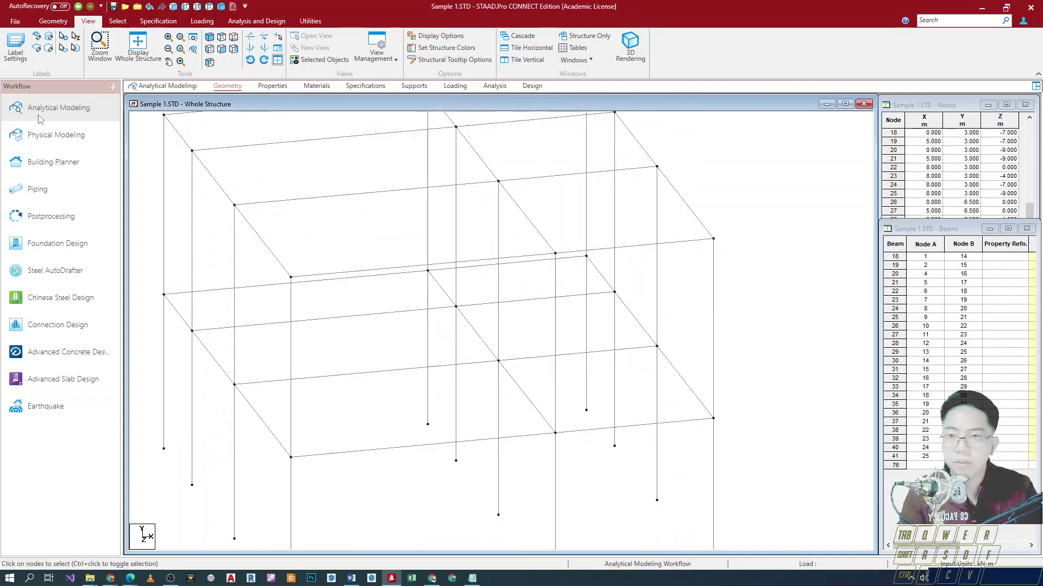
Try to start a new beam partway along the first-level beam between nodes 16 and 17, accepting a new node there.
left_click(118, 22)
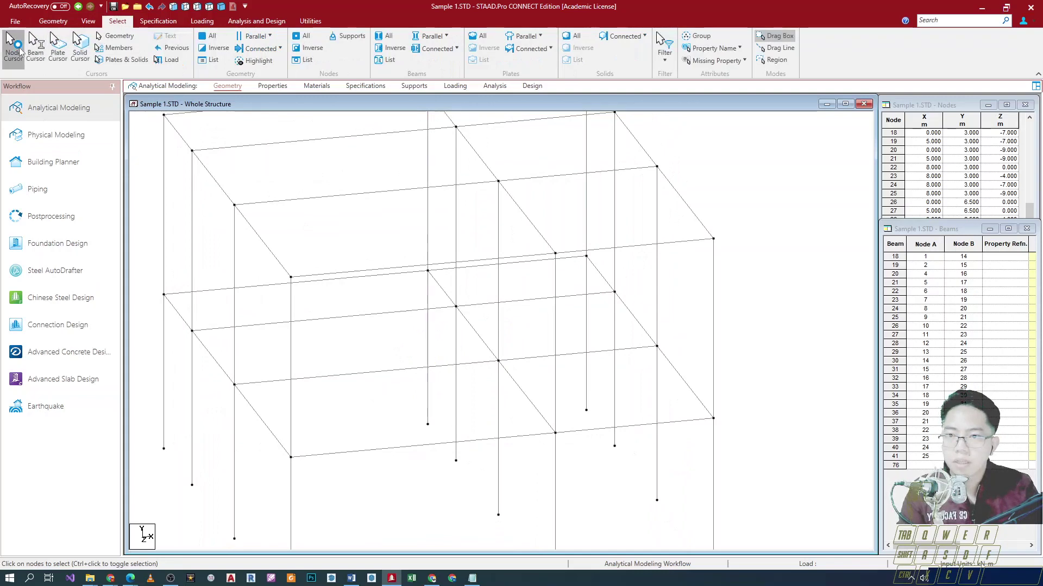
left_click_drag(218, 371, 261, 393)
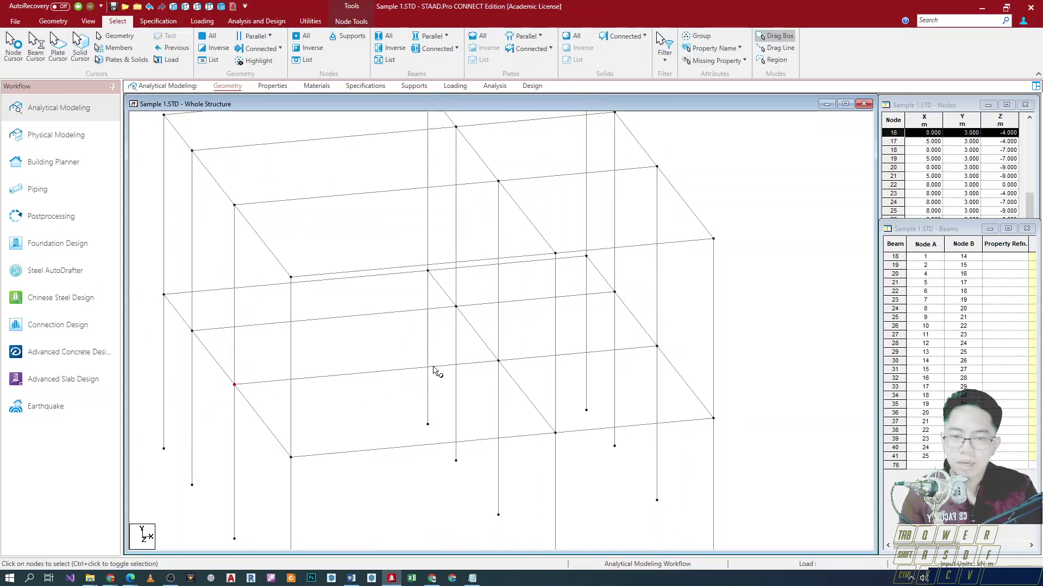
middle_click_drag(432, 375, 369, 349)
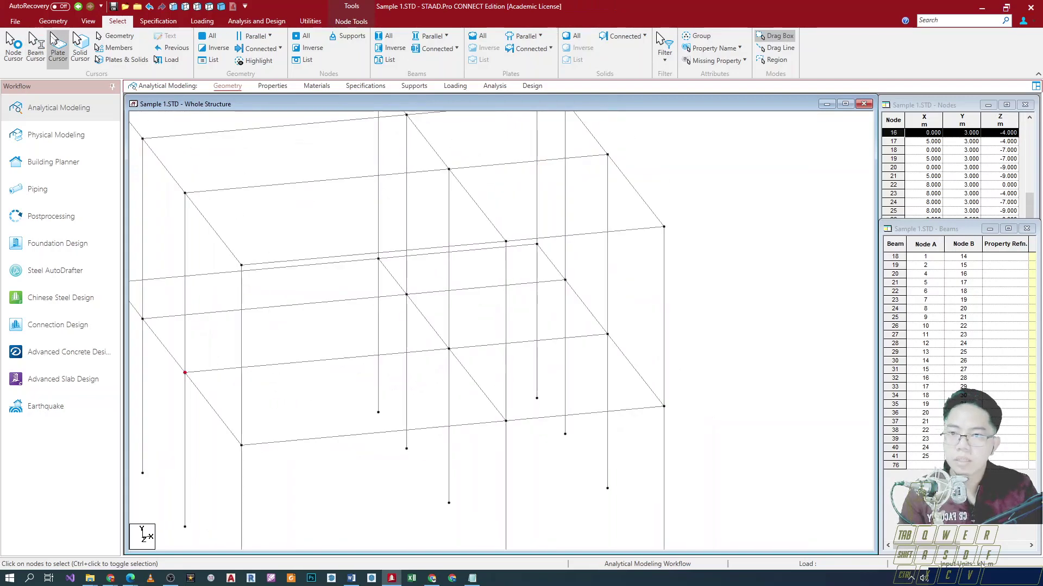
left_click(53, 22)
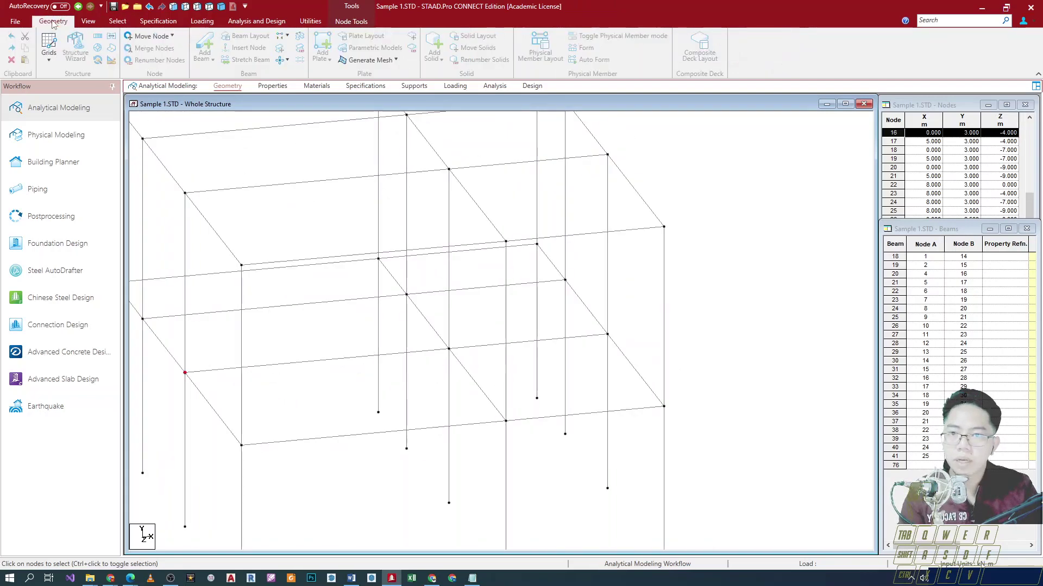
left_click(211, 61)
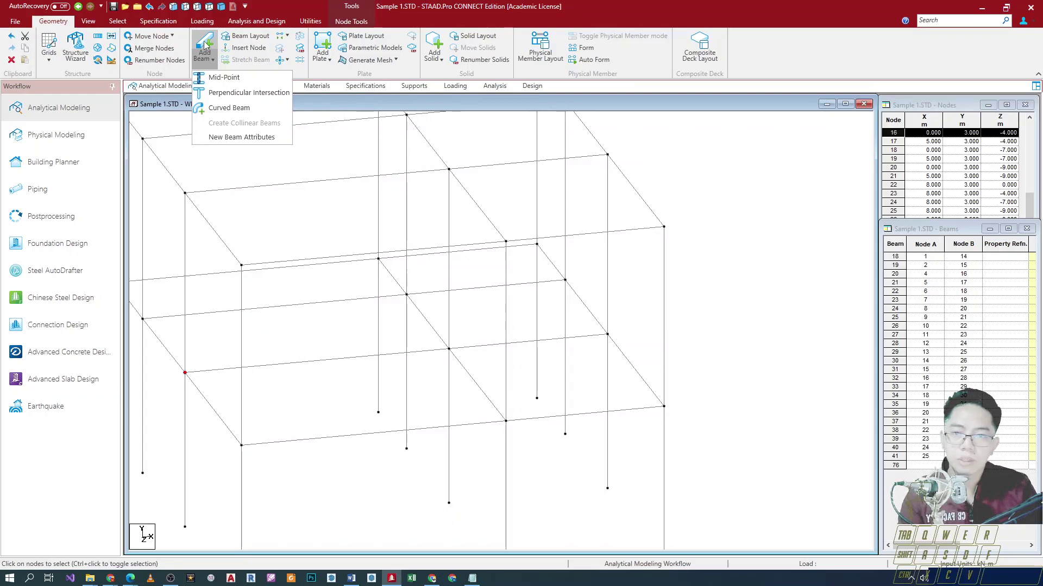
left_click(205, 46)
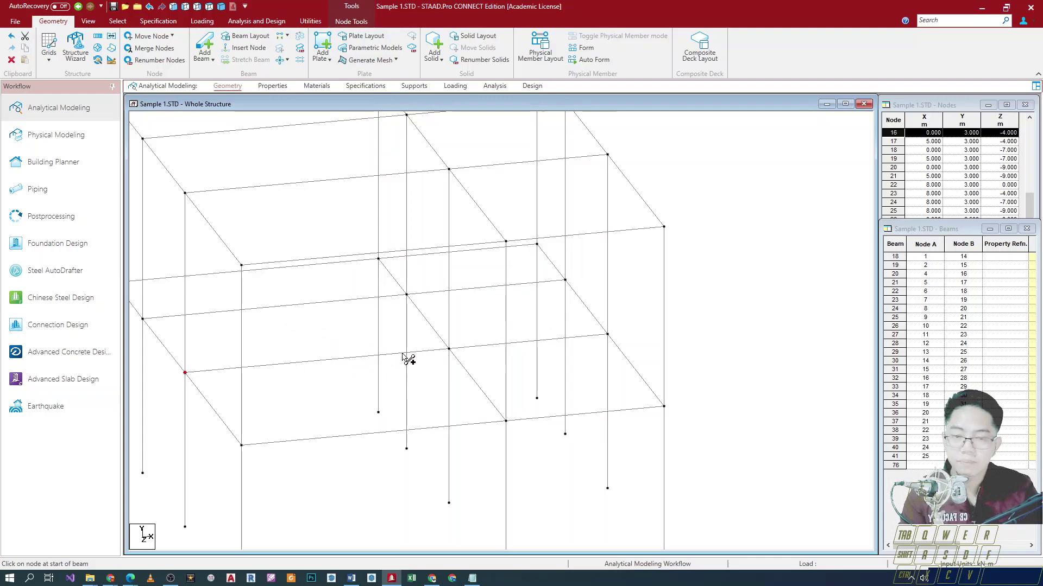
middle_click_drag(369, 342, 414, 314)
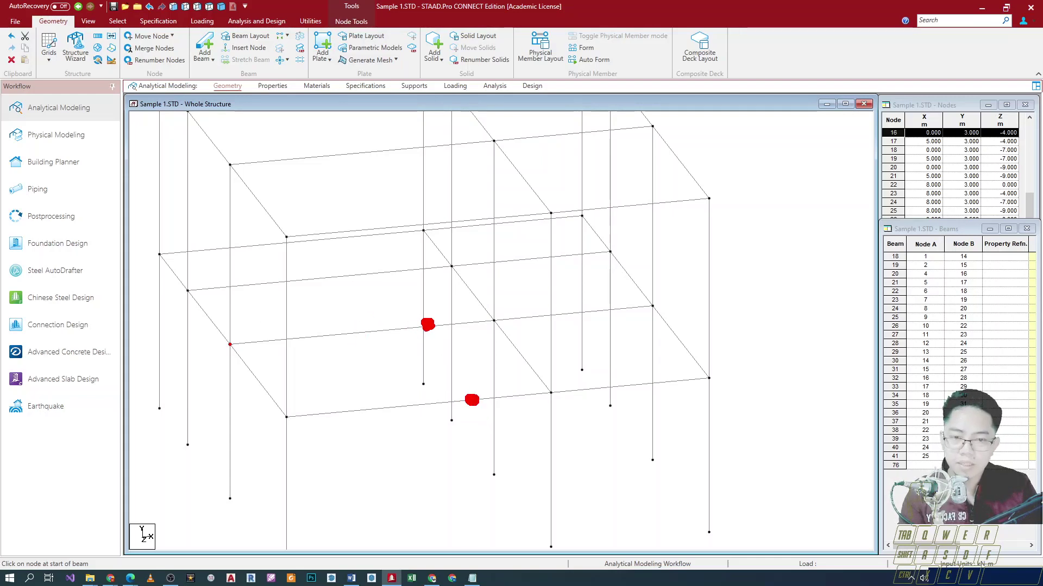
left_click_drag(427, 325, 459, 387)
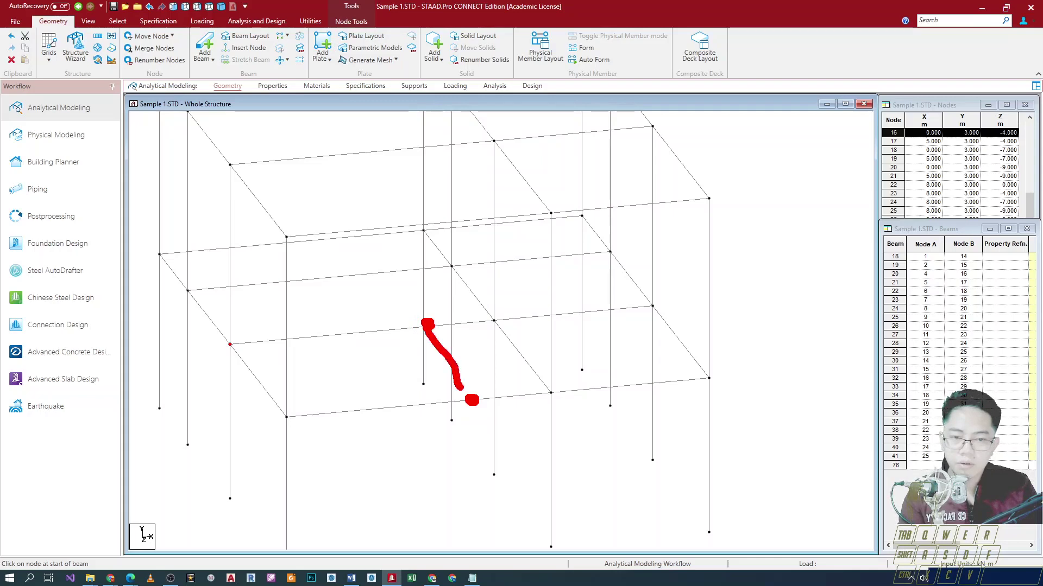
key("Escape")
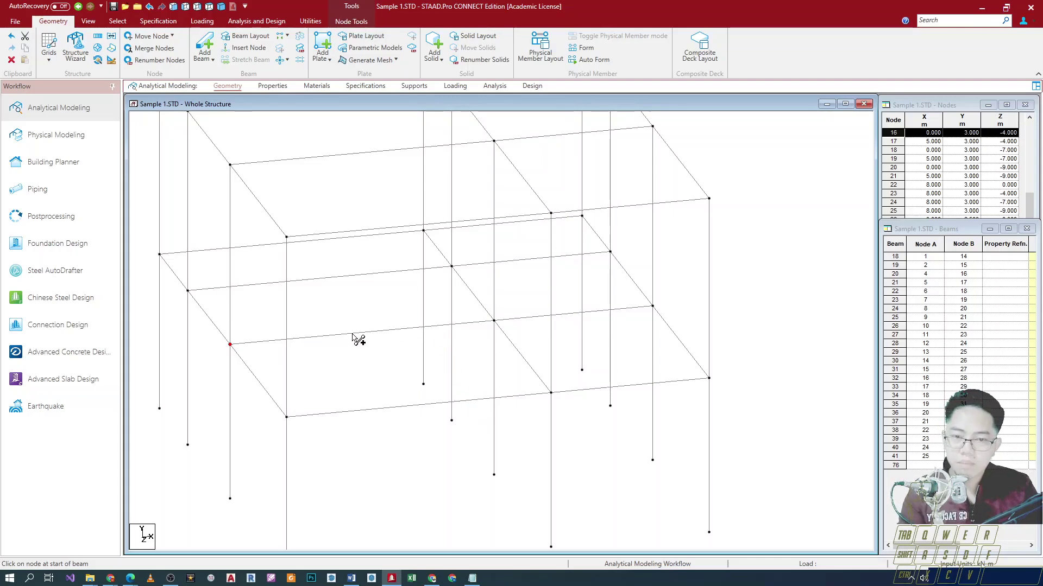
left_click(434, 327)
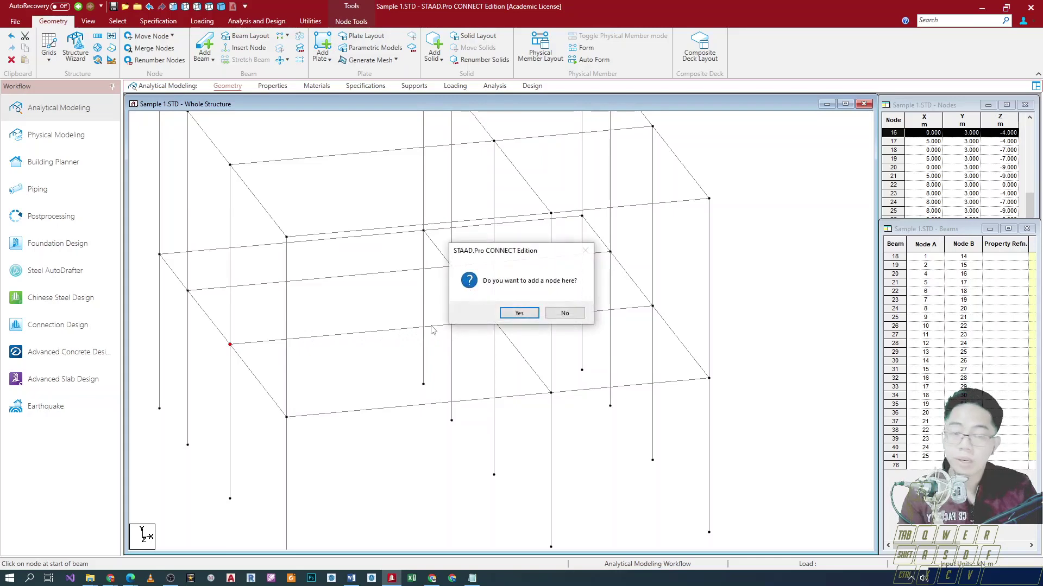
key("ctrl+2")
left_click_drag(475, 278, 591, 287, "ctrl")
key("Escape")
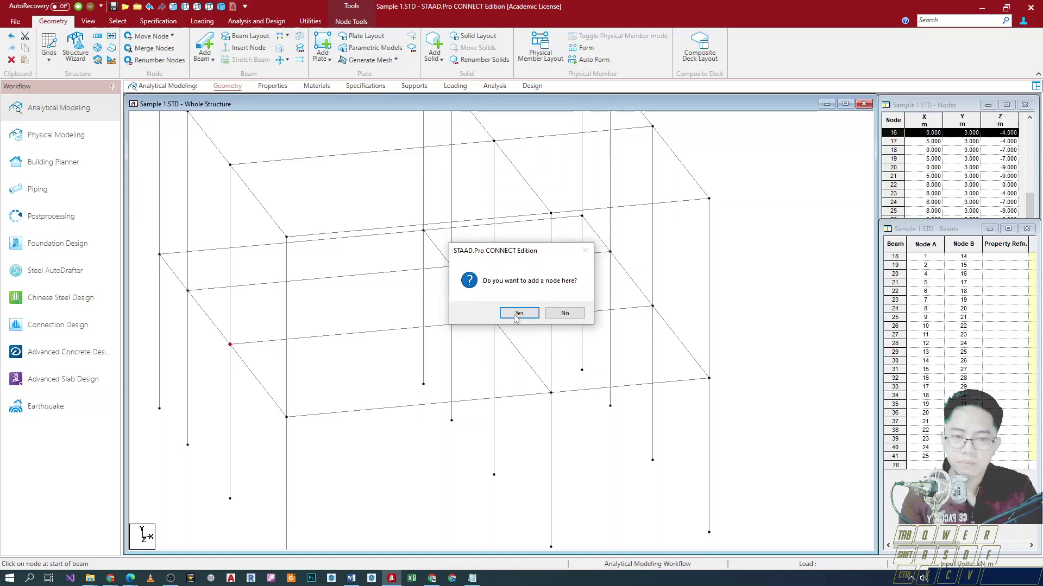
left_click(519, 313)
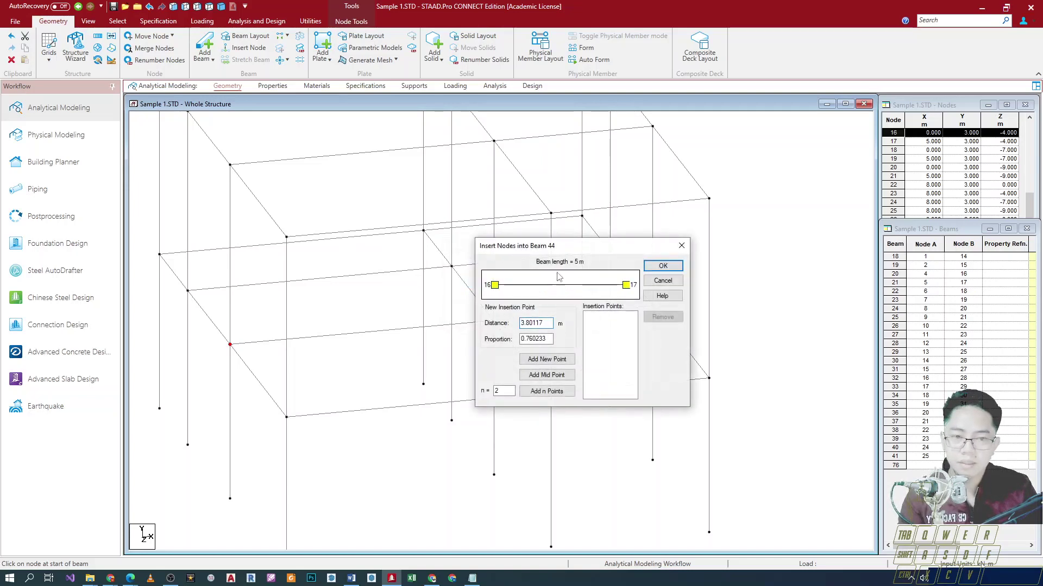
Examine the distance, proportion and end-node details for inserting nodes into beam 44, and close the dialog without adding a point.
left_click_drag(571, 248, 645, 263)
key("ctrl+2")
left_click_drag(524, 326, 624, 350, "ctrl")
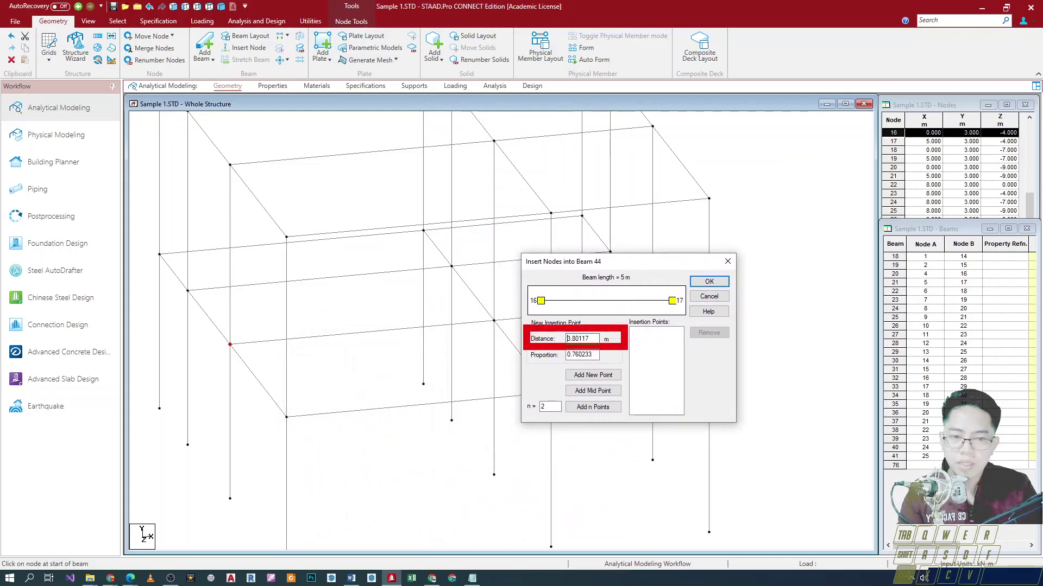
left_click_drag(526, 347, 613, 365, "ctrl")
key("Escape")
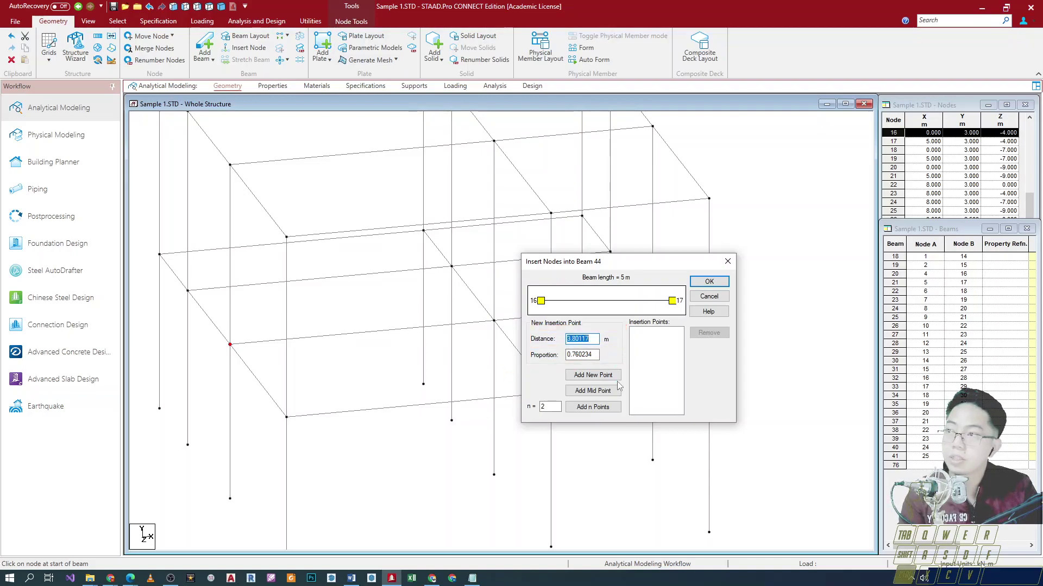
key("ctrl+1")
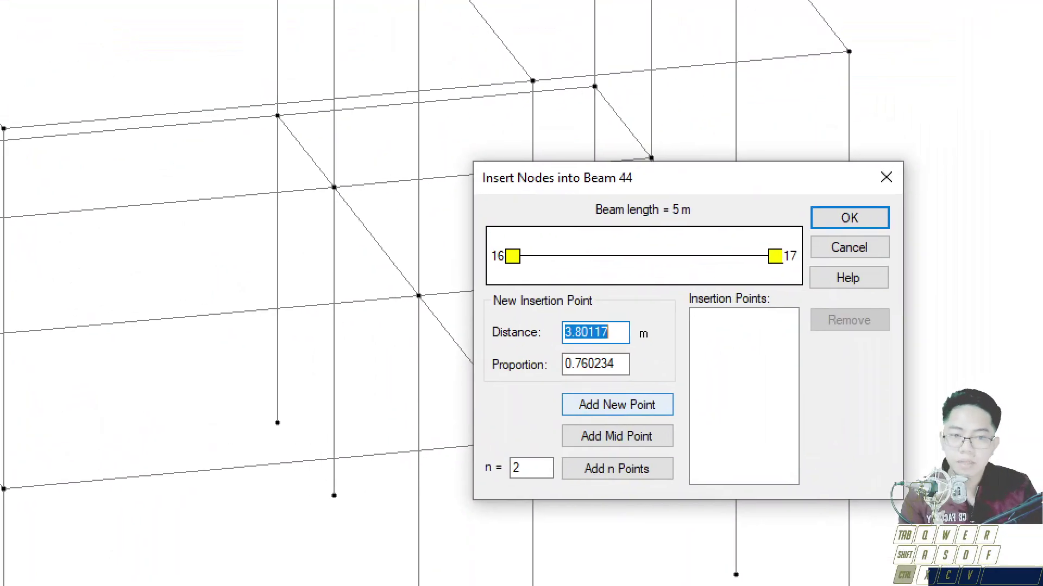
left_click_drag(537, 239, 599, 283)
left_click_drag(807, 231, 884, 277)
key("Escape")
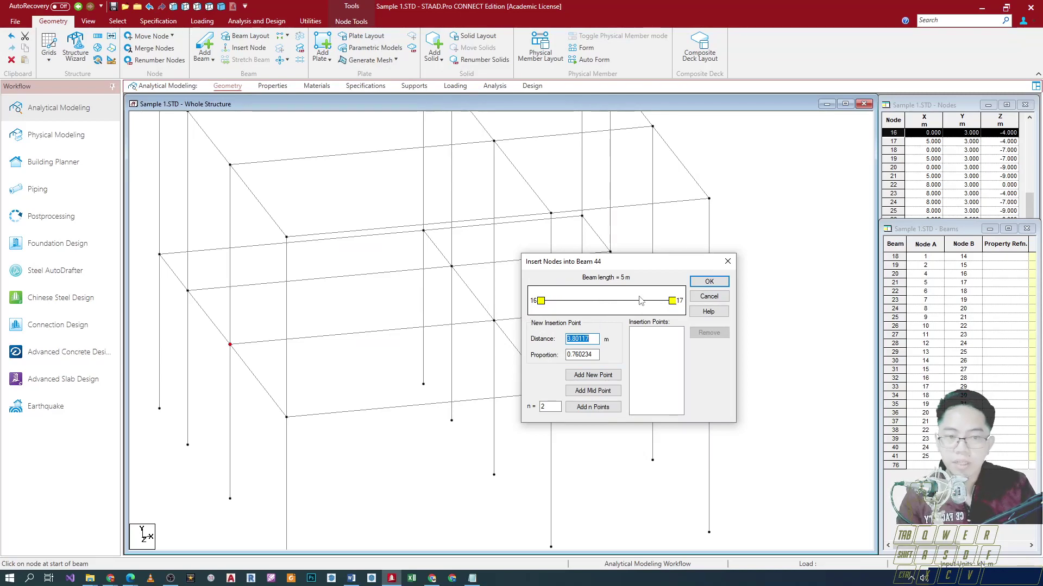
left_click(728, 262)
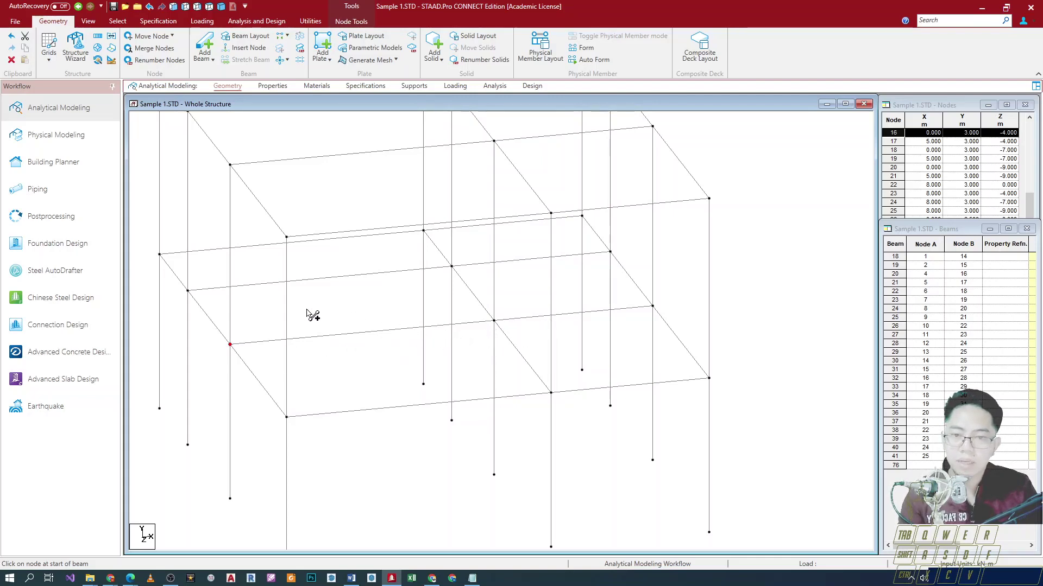
Check the node number and coordinates at each end of the first-level beam 44.
left_click(117, 21)
left_click(13, 49)
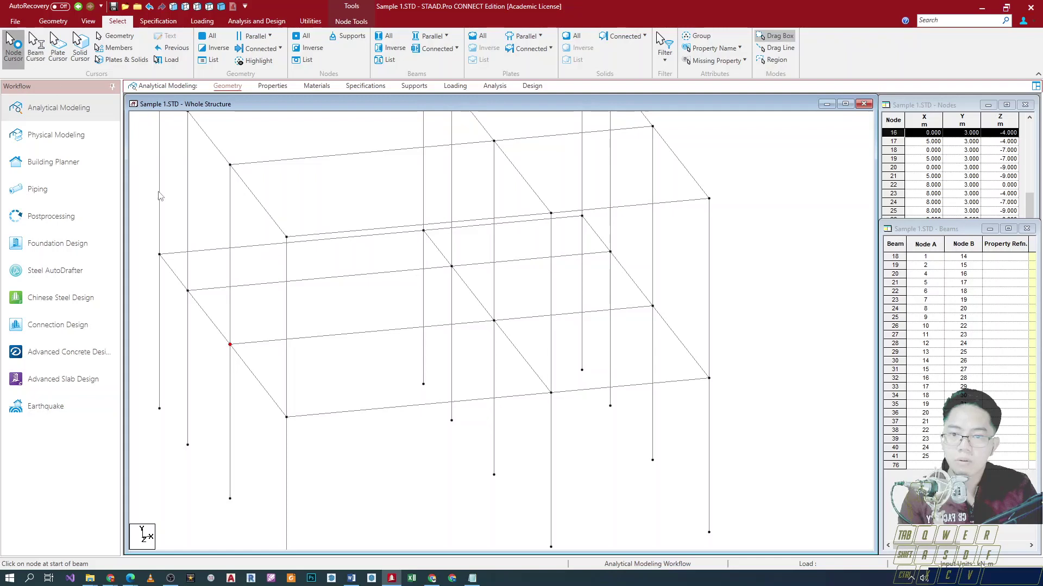
double_click(229, 344)
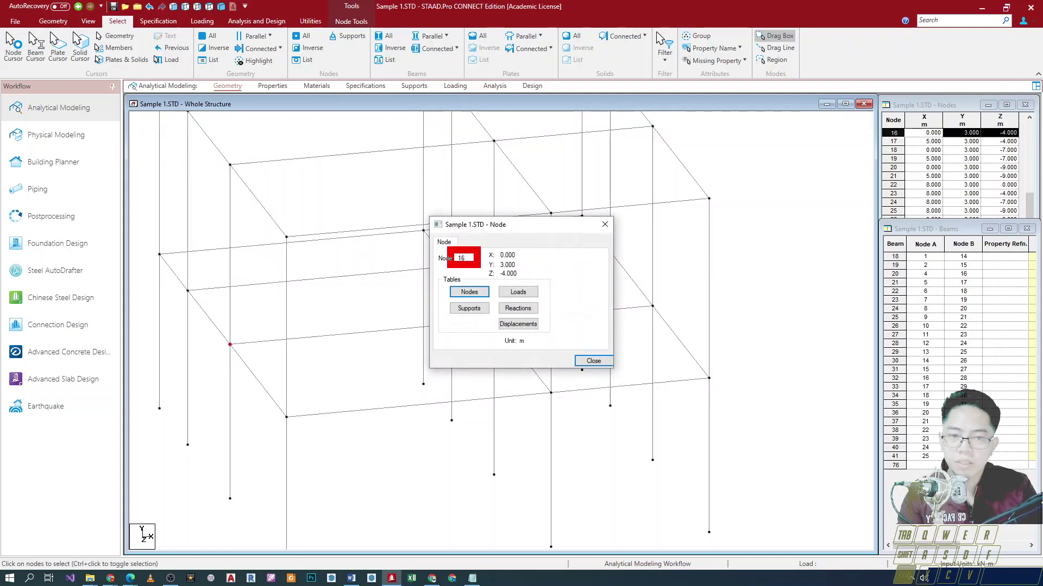
left_click(604, 225)
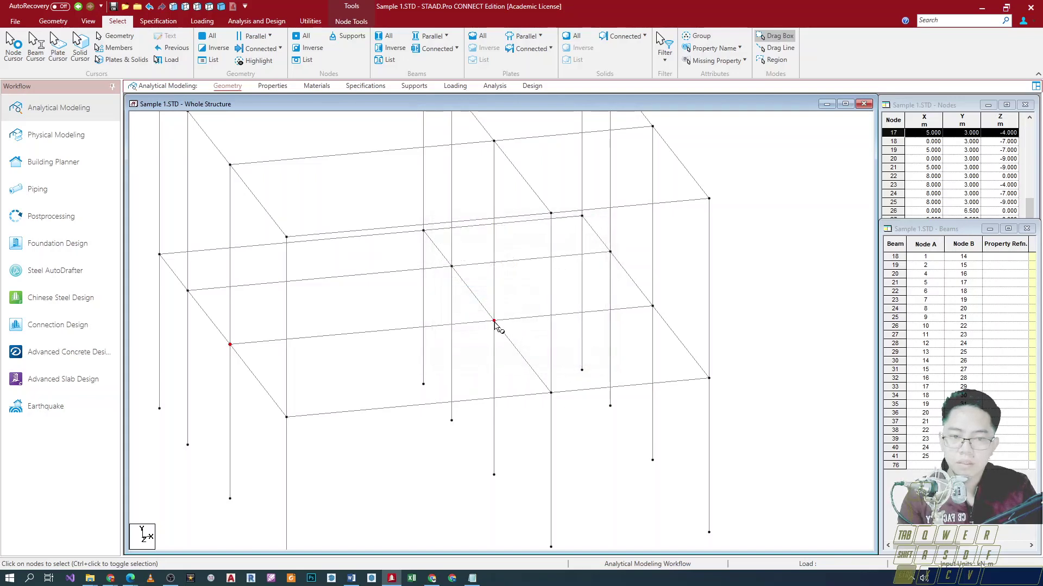
double_click(494, 322)
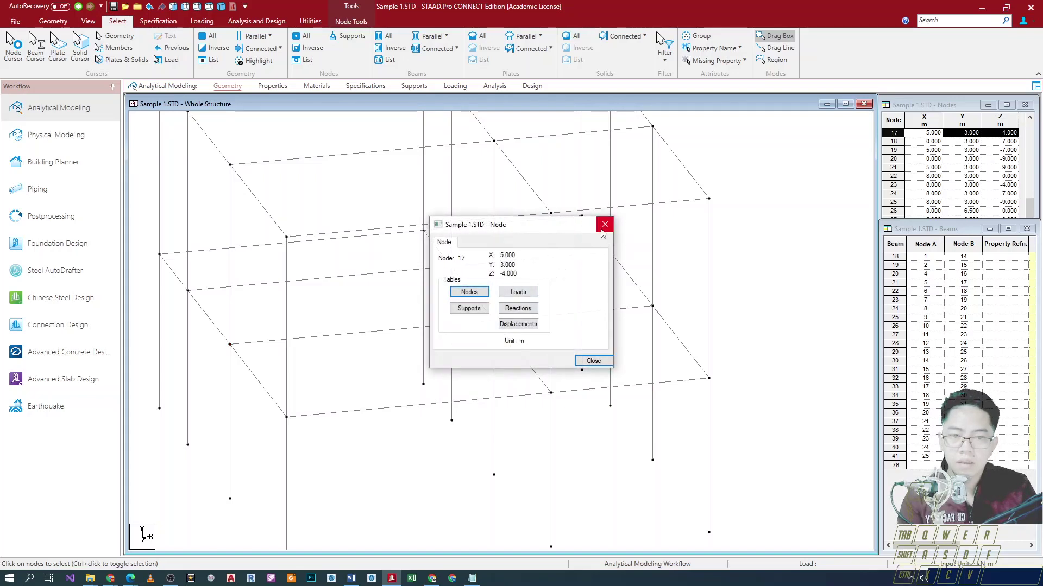
left_click(602, 230)
left_click(493, 319)
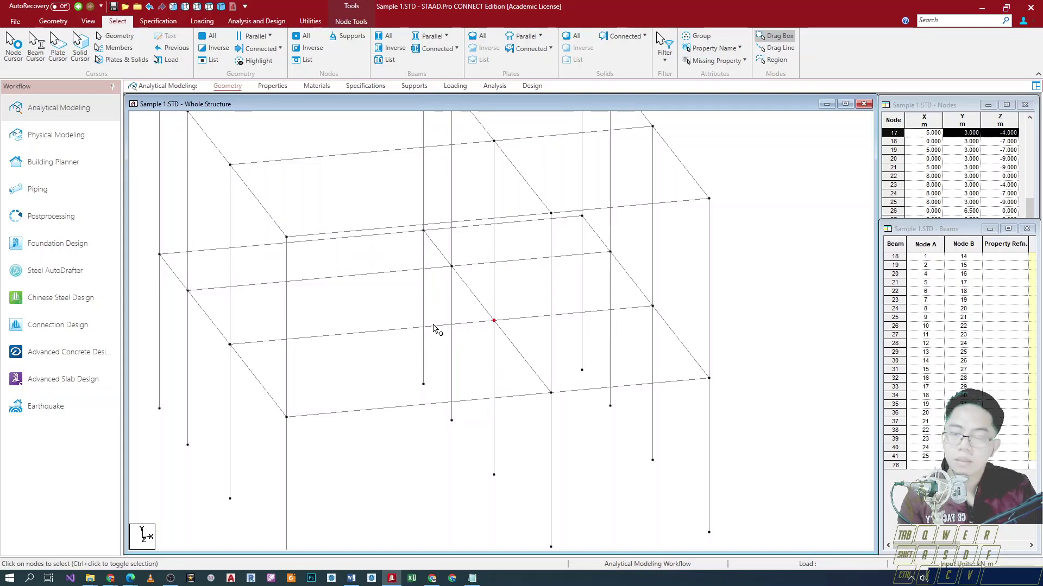
Check the geometry details of beam 44 and of the parallel 5 m beam on the first level's front edge.
left_click(399, 329)
double_click(399, 331)
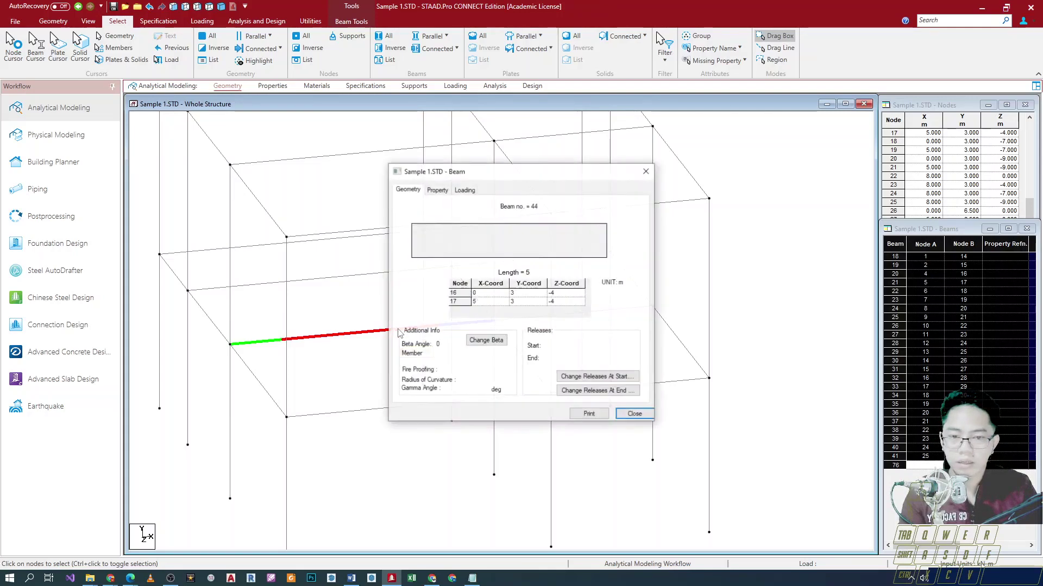
key("Escape")
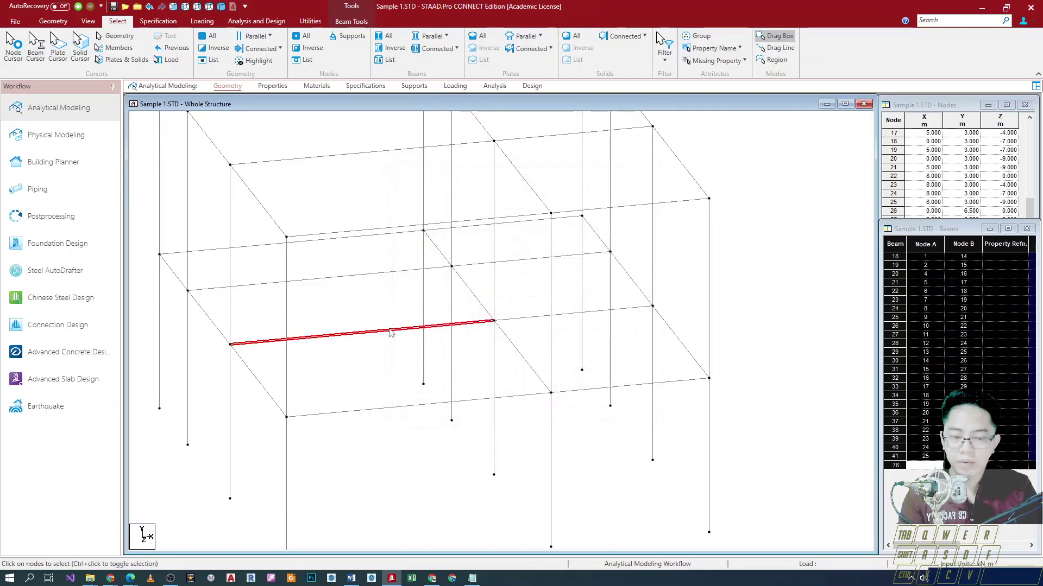
left_click(389, 330)
double_click(391, 333)
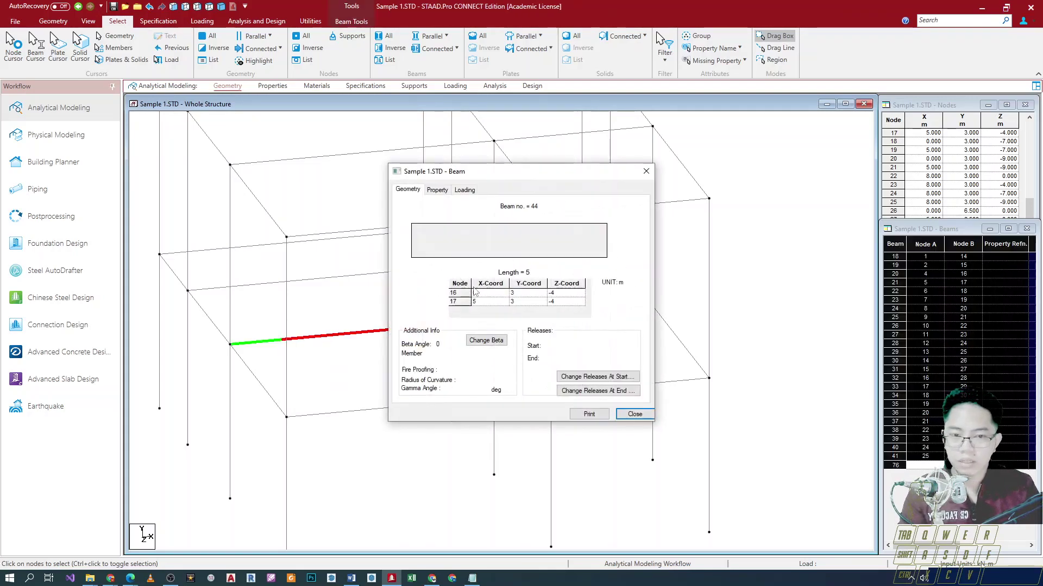
left_click(645, 171)
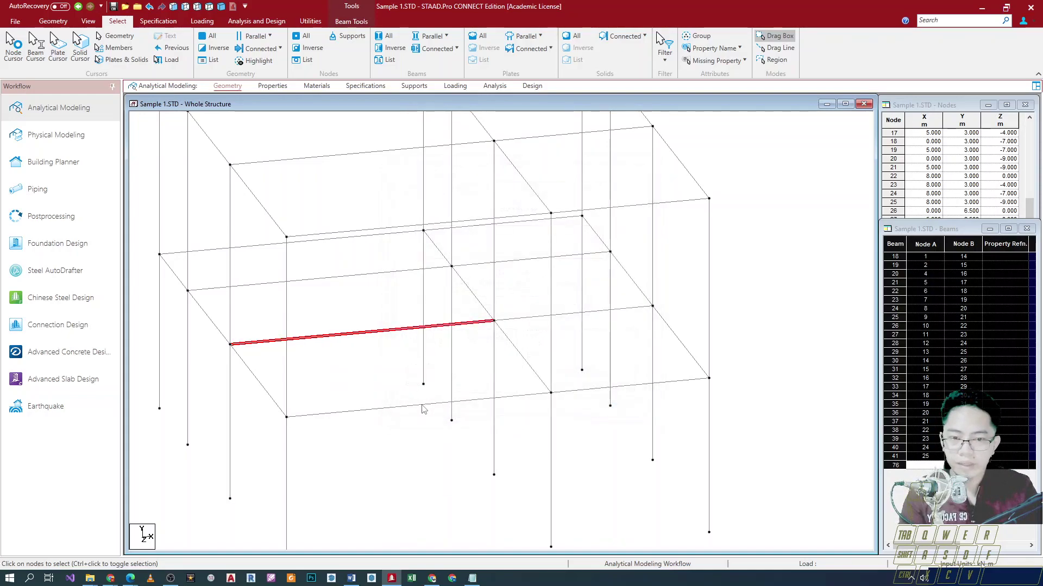
double_click(423, 409)
left_click(645, 171)
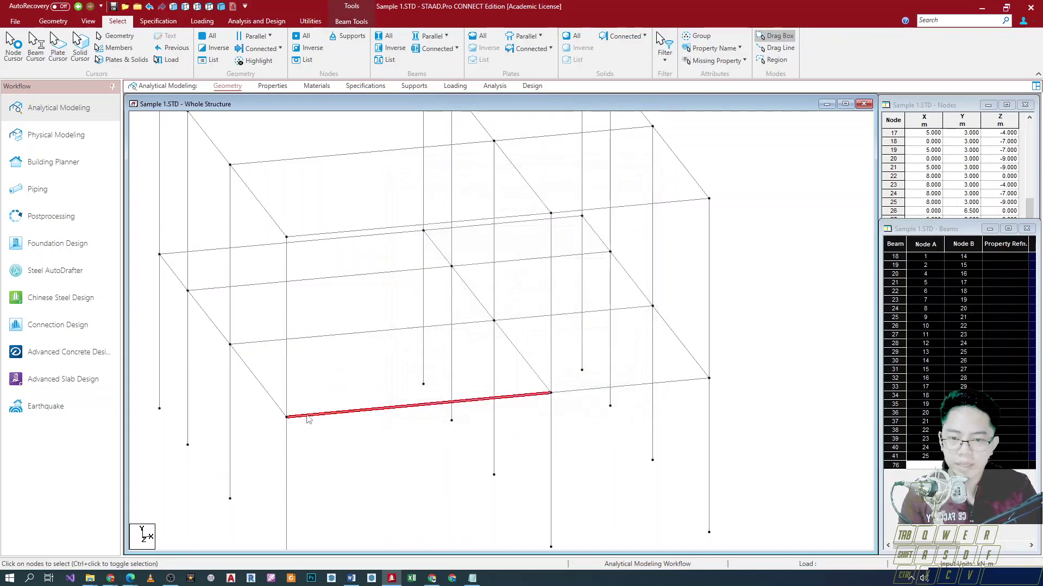
Check the node number and coordinates at both ends of the first level's 5 m front edge beam.
left_click(14, 45)
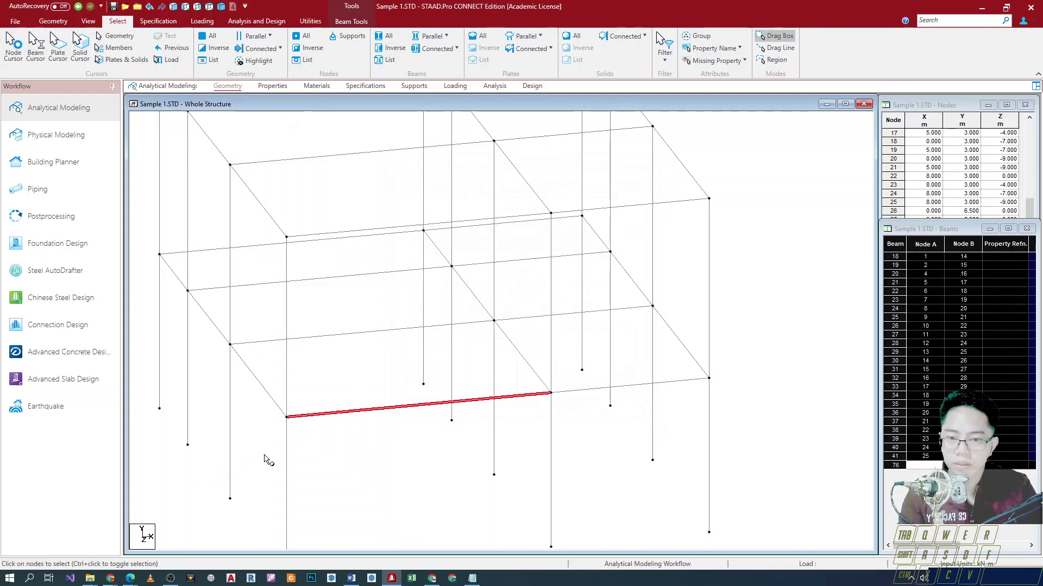
left_click(286, 418)
double_click(286, 417)
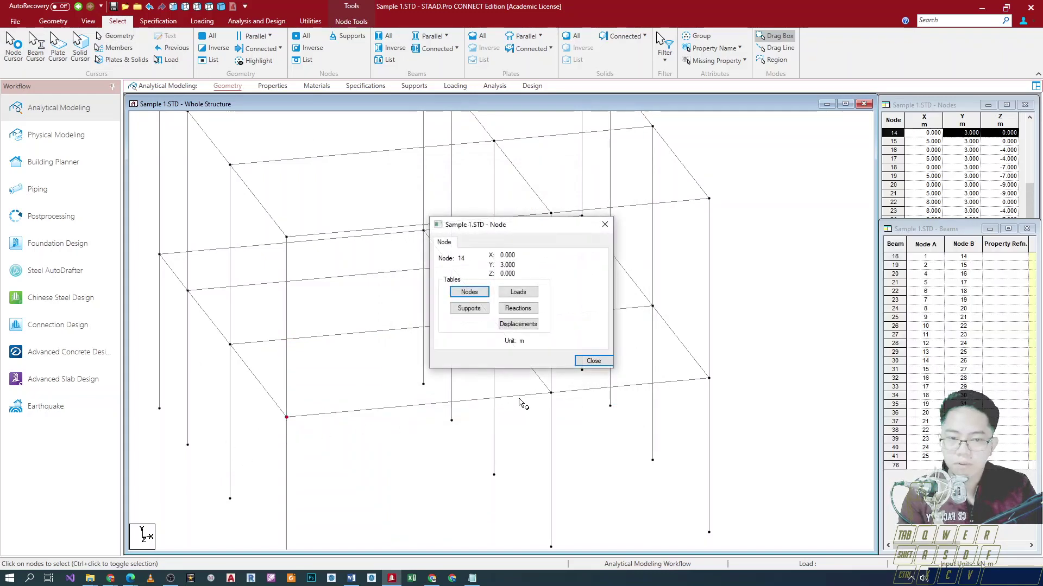
left_click(605, 224)
double_click(550, 392)
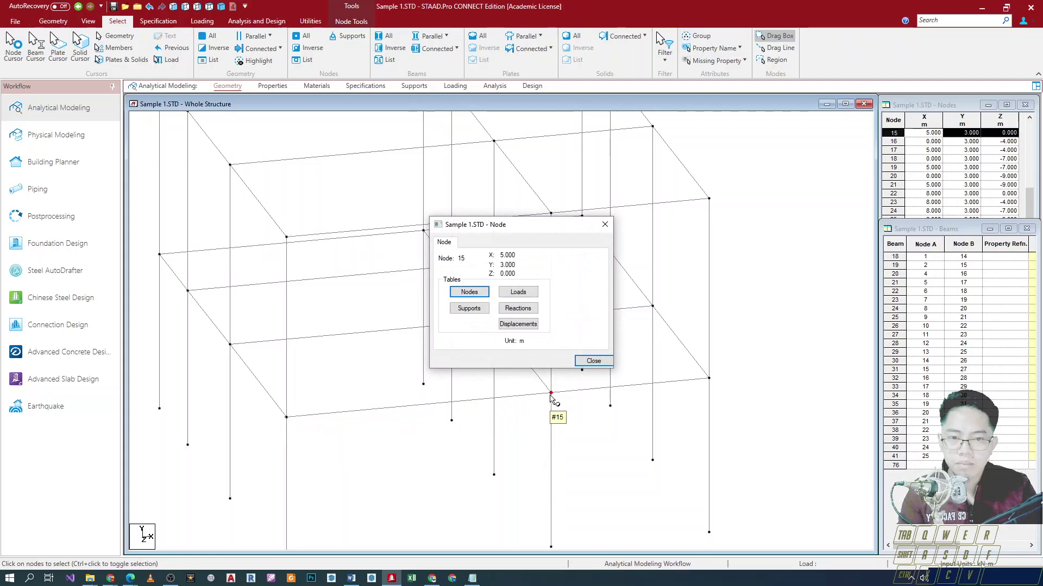
left_click(605, 224)
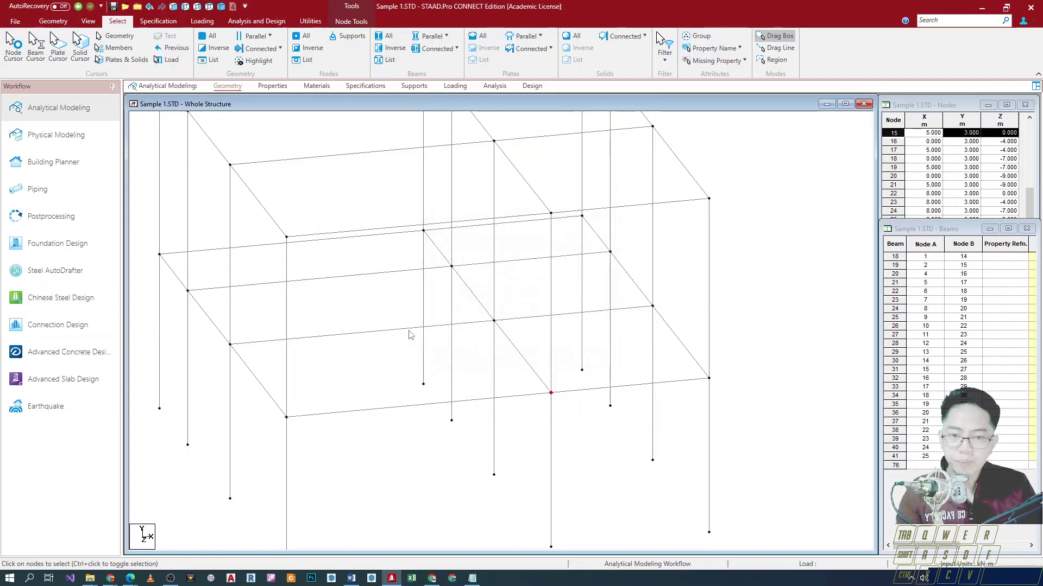
Start adding a beam on first-level beam 44, accept adding a node there, and examine the proposed insertion distance.
left_click(53, 23)
left_click(205, 49)
left_click(398, 328)
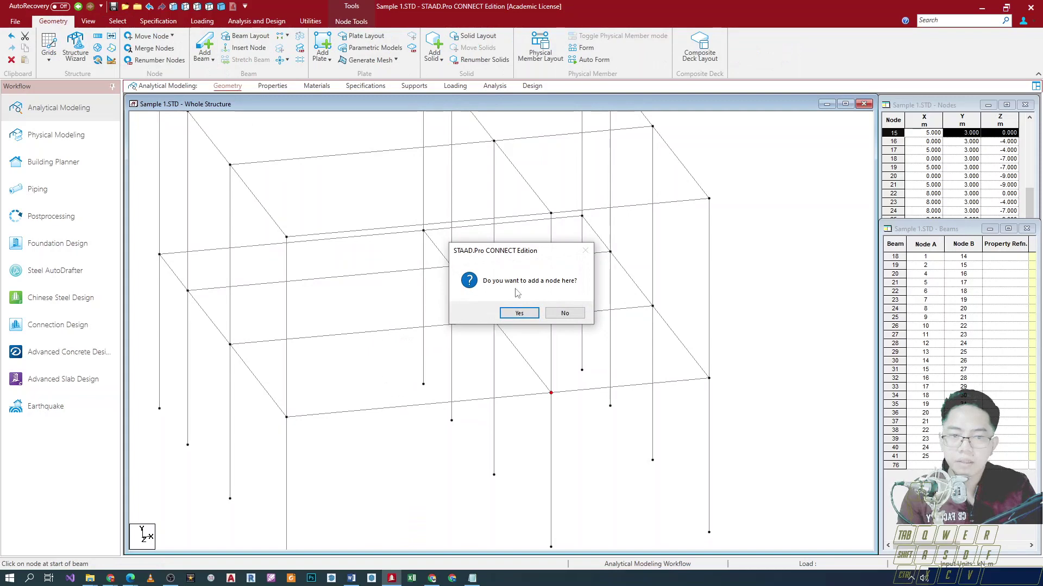
left_click(509, 314)
left_click_drag(571, 252, 412, 235)
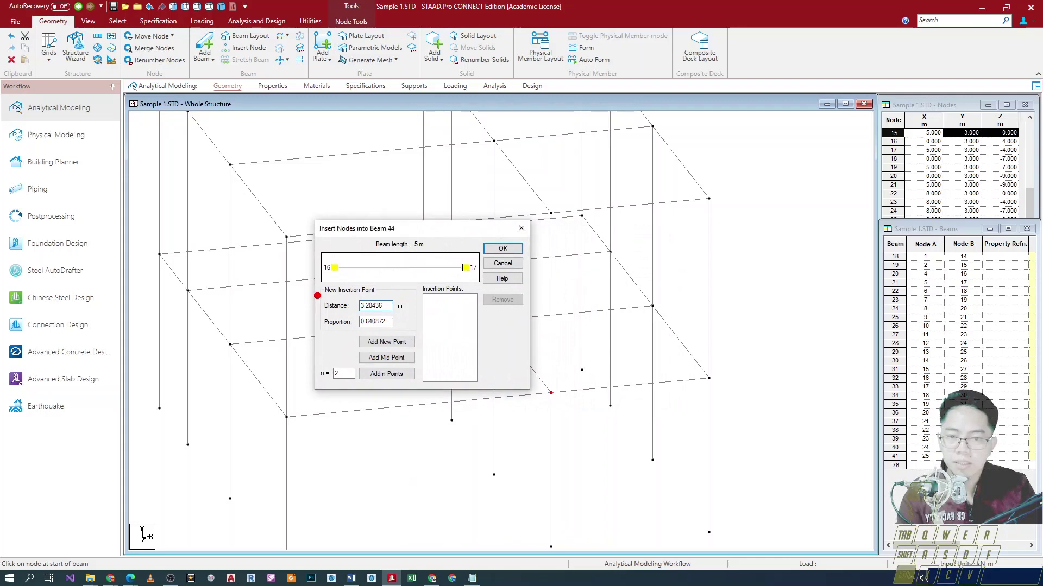
left_click_drag(317, 295, 426, 317)
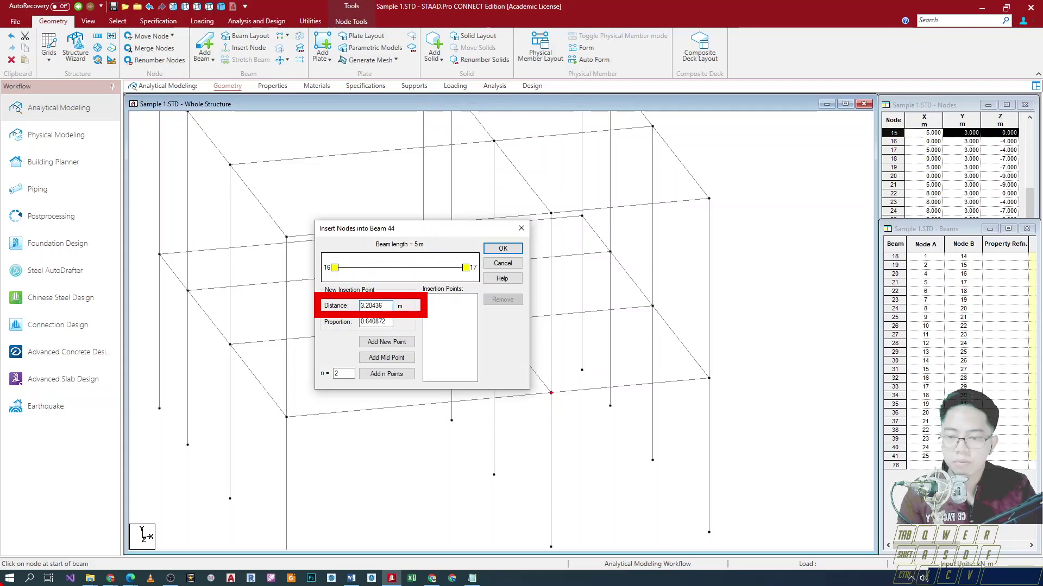
Switch to Calculator, compute 5 - 1.2, and return to the node insertion dialog for beam 44.
key("super")
type("calcu")
key("Return")
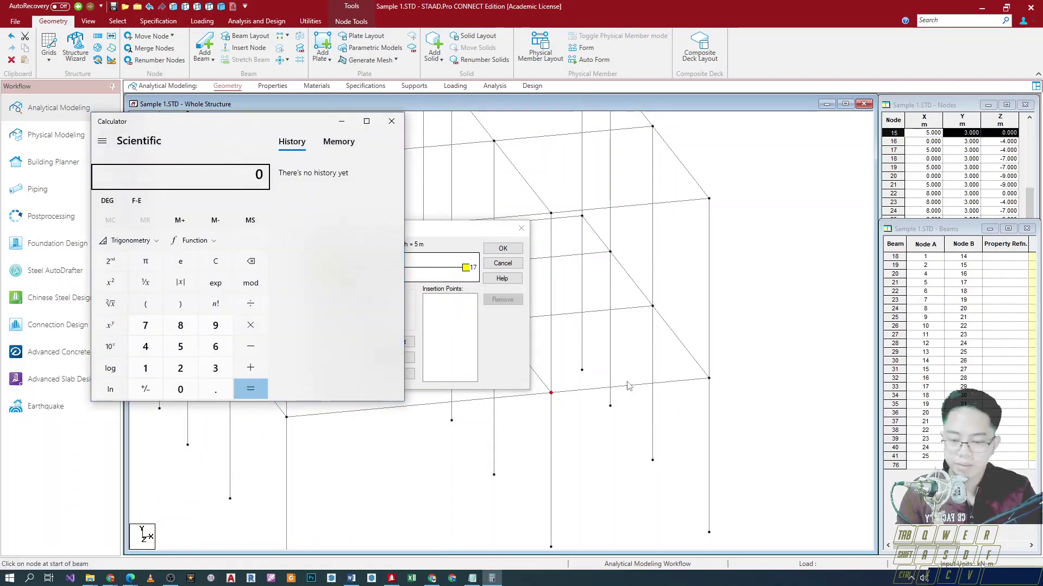
type("1.2")
key("Return")
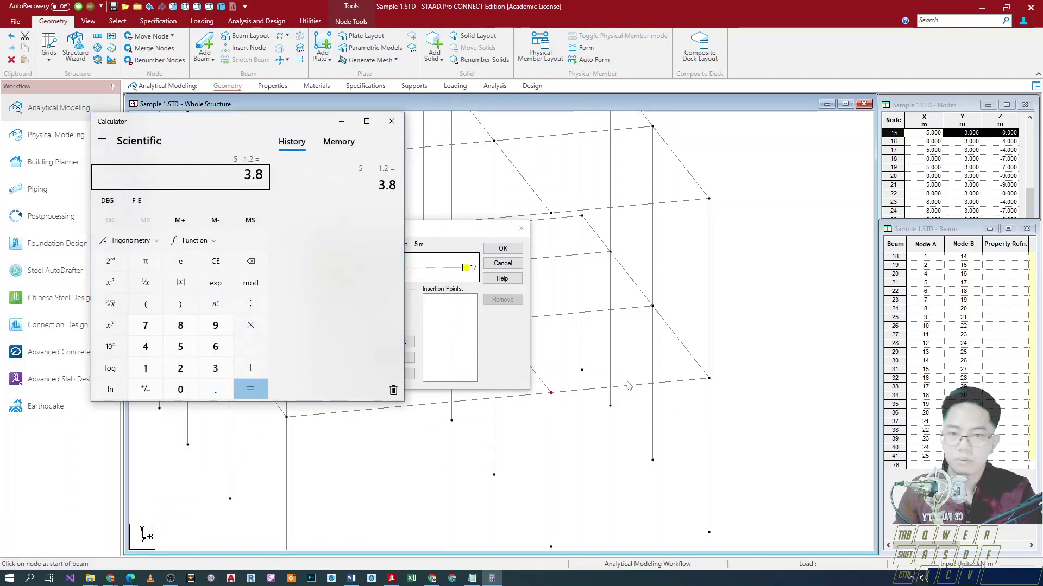
left_click(477, 233)
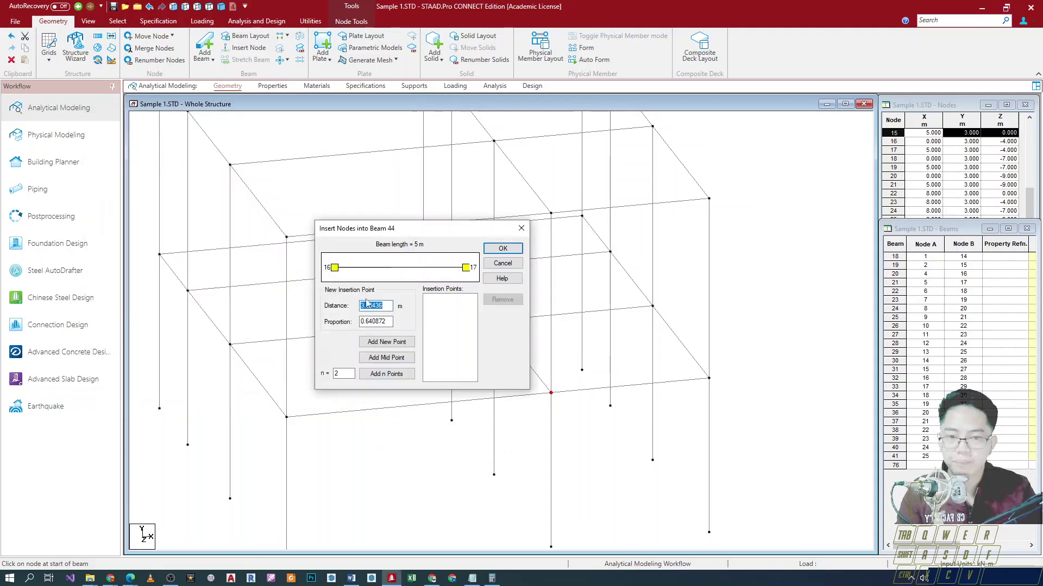
Insert a node into beam 44 at a distance of 3.8 m.
key("shift+End")
key("Delete")
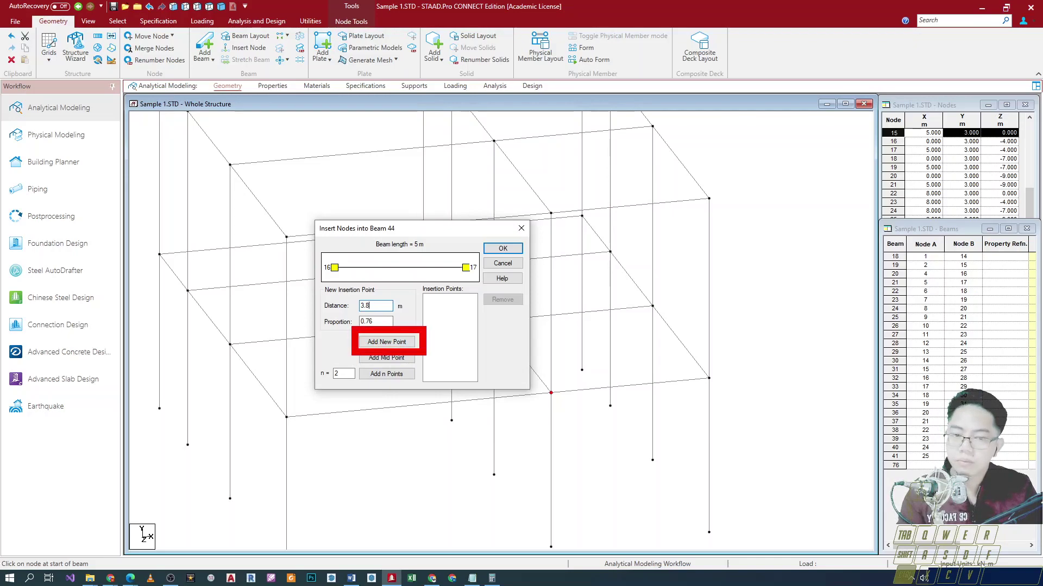
key("ctrl+1")
left_click(376, 347)
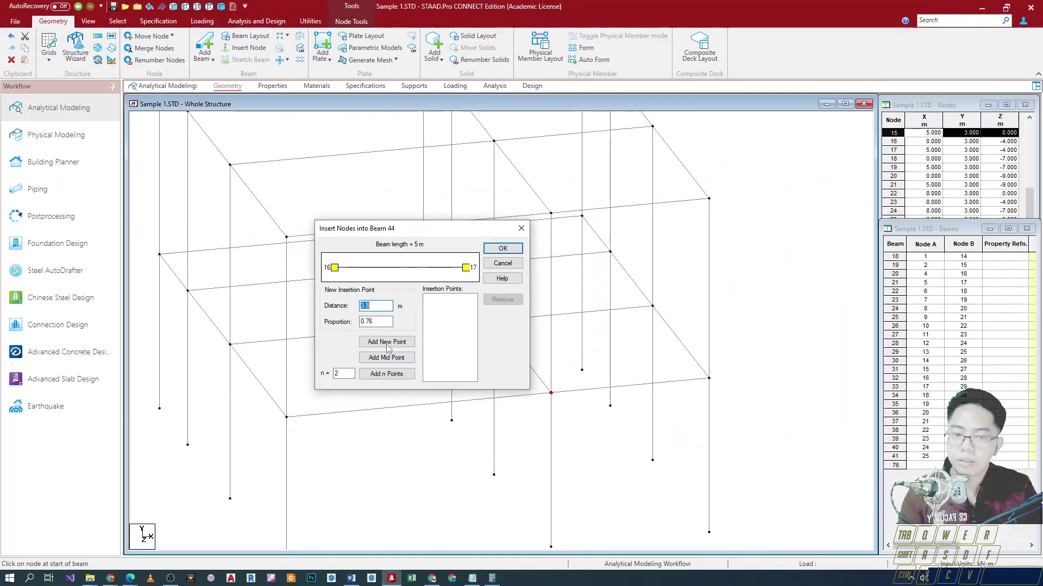
left_click(396, 343)
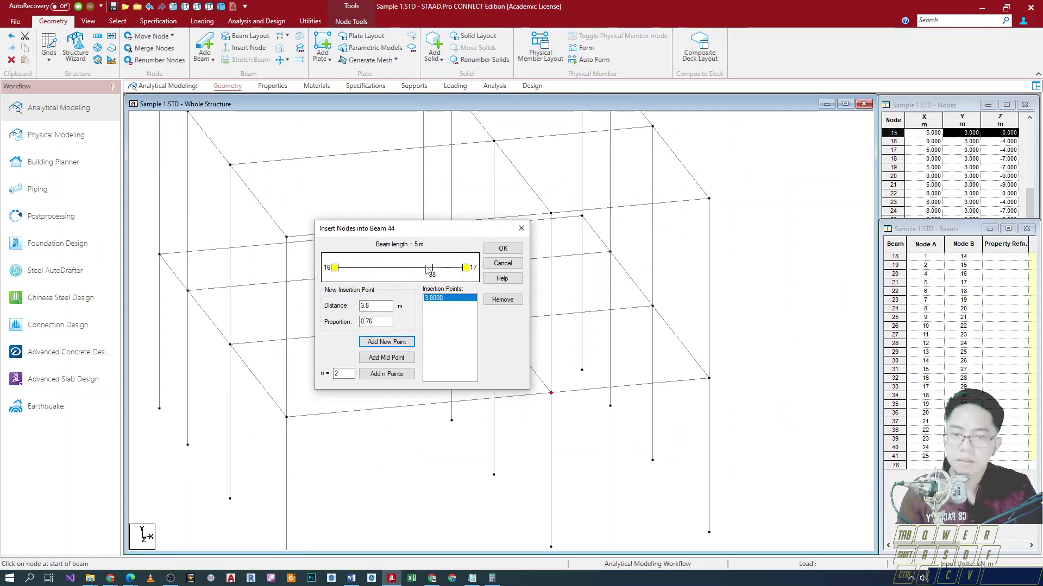
left_click(493, 250)
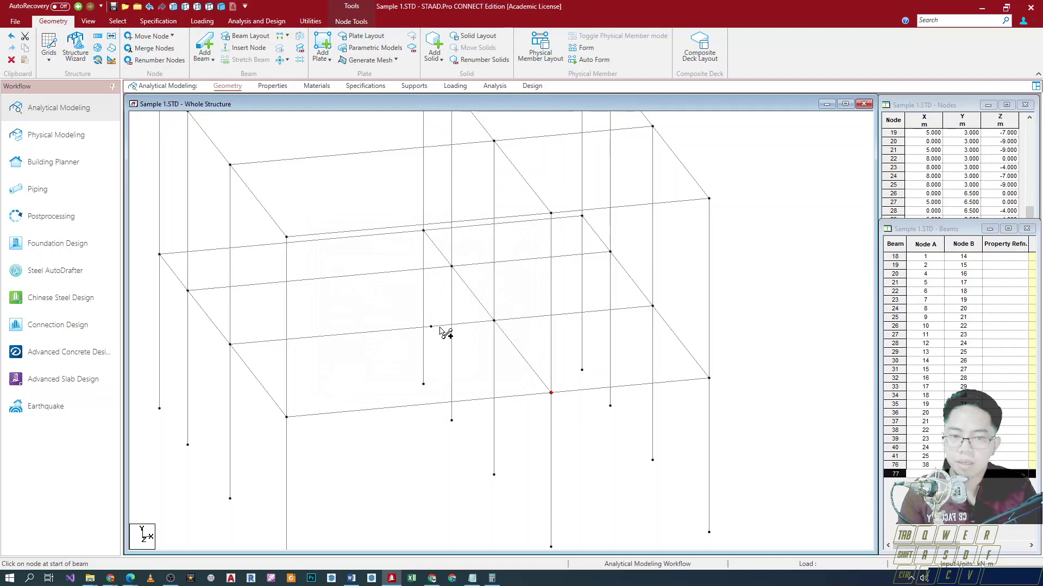
Check the length and end-node coordinates of the short beam segment between the new node on beam 44 and node 17.
scroll(412, 337, "up", 5)
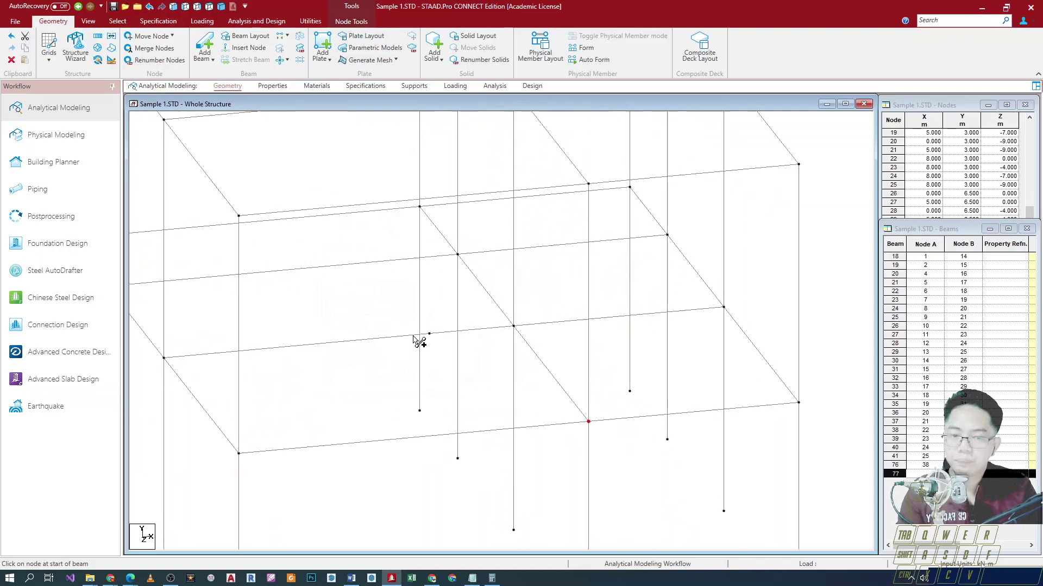
scroll(454, 347, "up", 3)
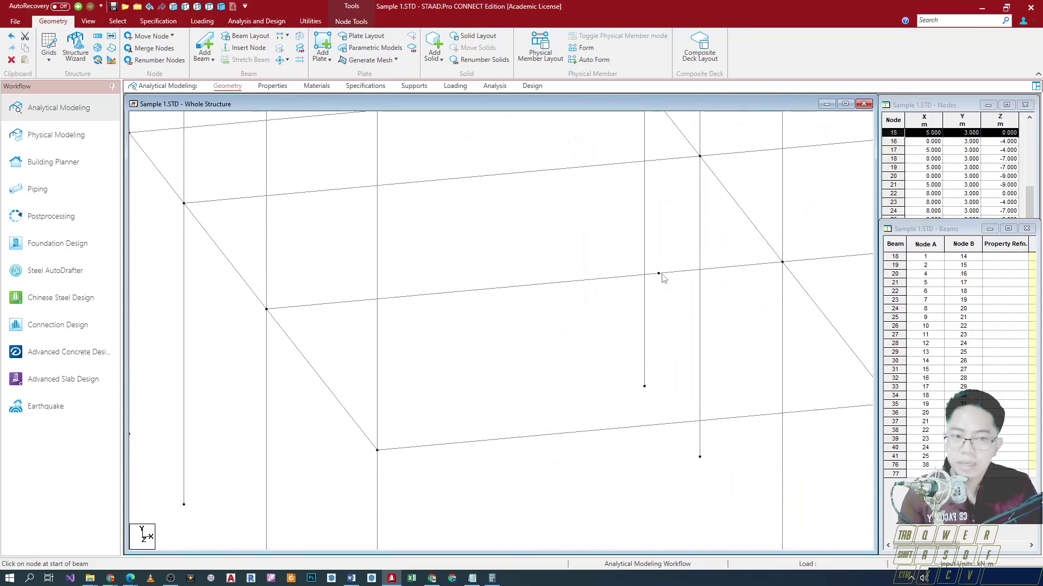
left_click(667, 272)
left_click(600, 287, "ctrl")
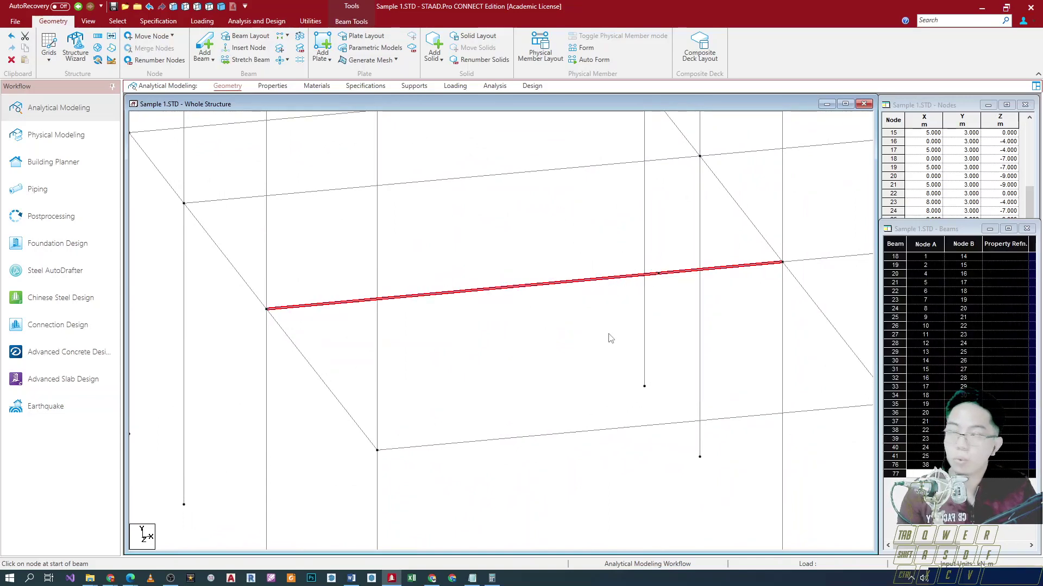
left_click(586, 342)
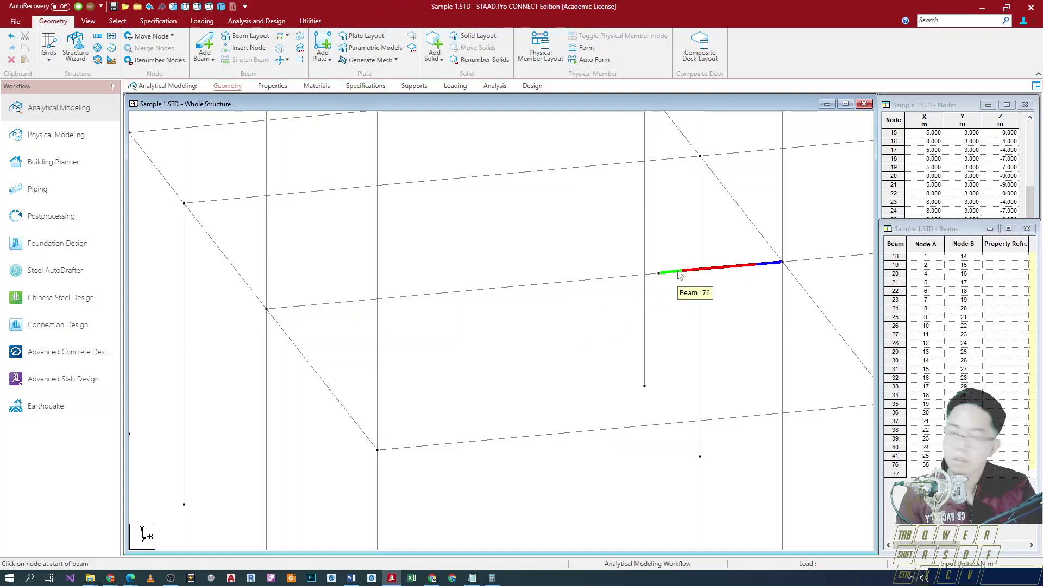
double_click(678, 273)
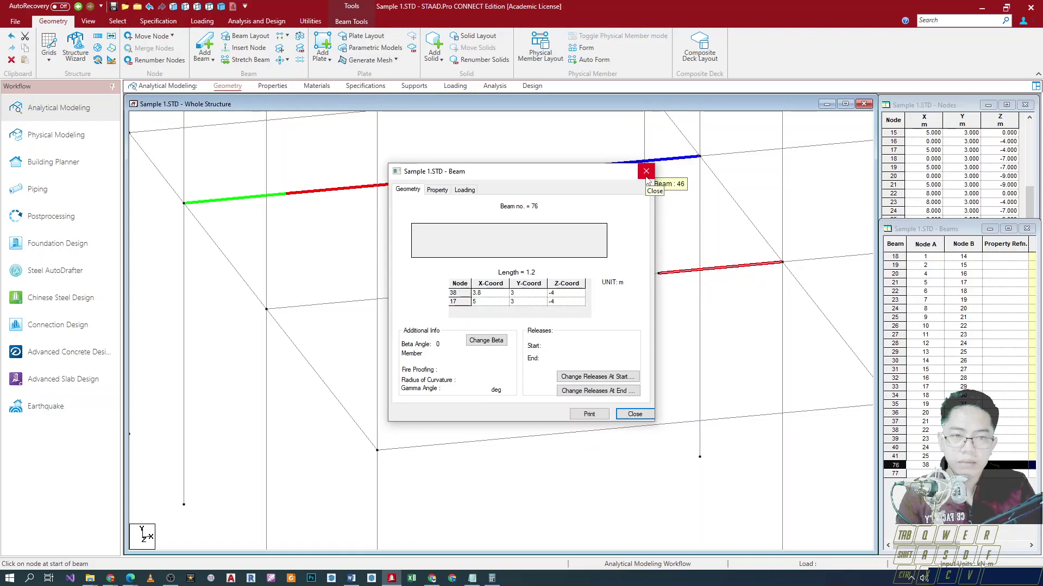
key("ctrl+2")
left_click_drag(491, 261, 556, 285, "ctrl")
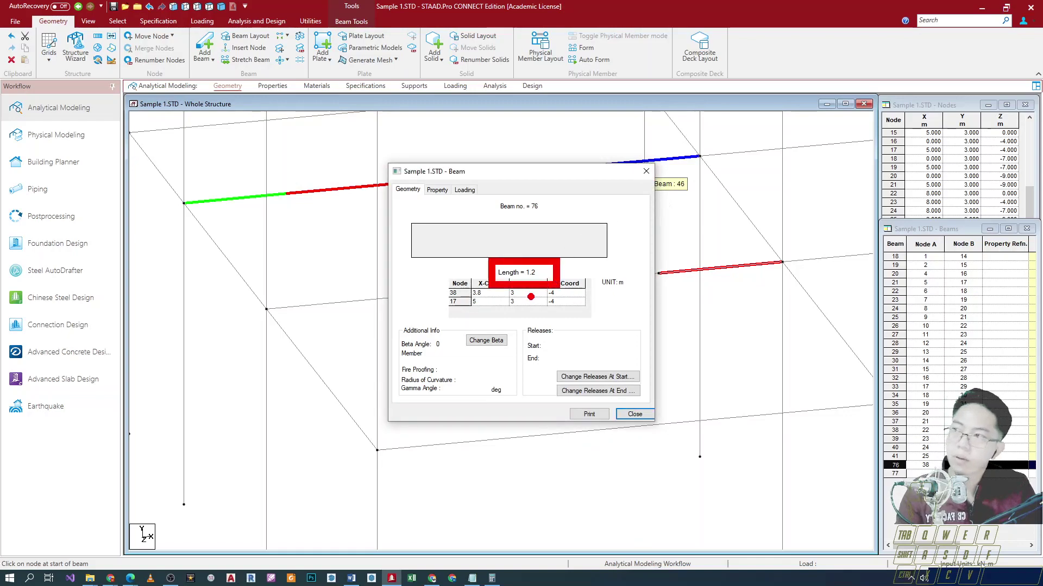
key("ctrl+1")
key("ctrl+1")
left_click(523, 295, "ctrl")
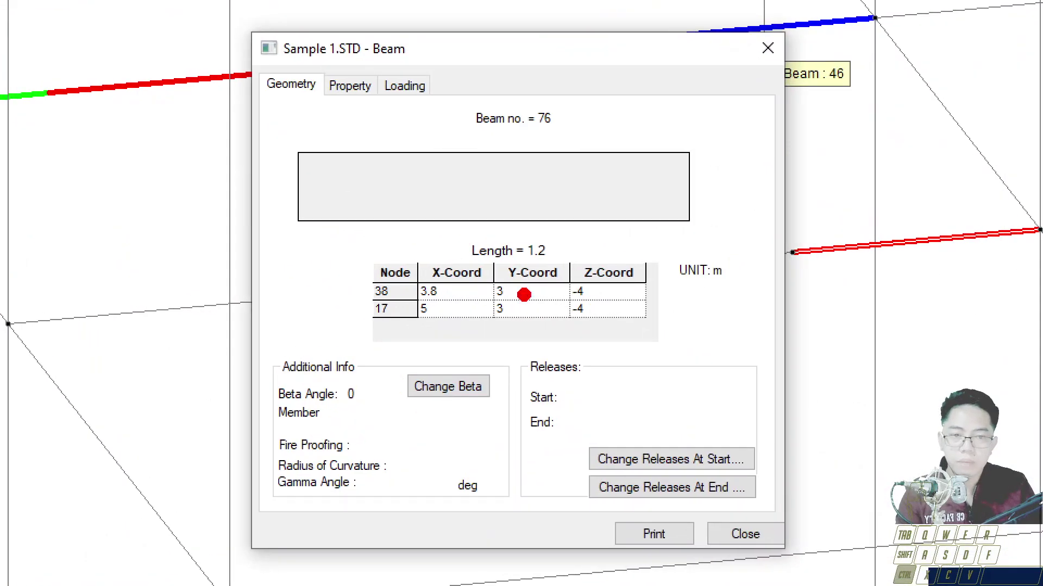
key("Escape")
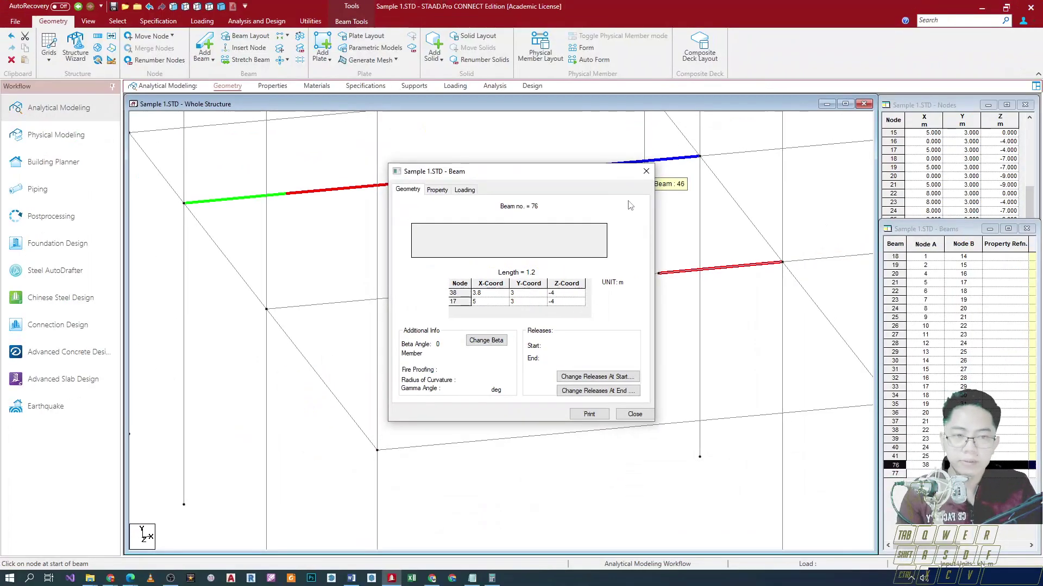
left_click(647, 173)
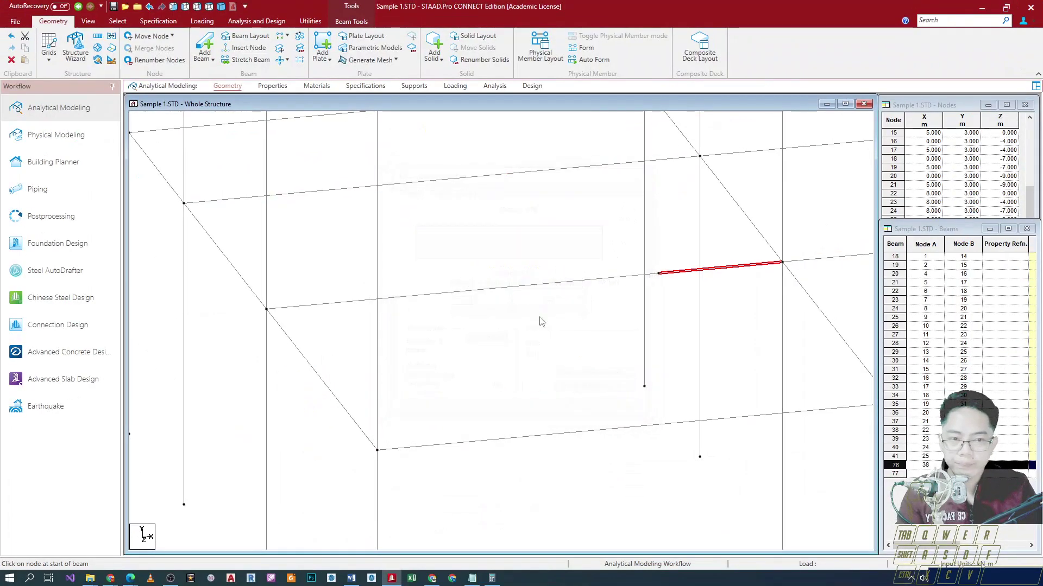
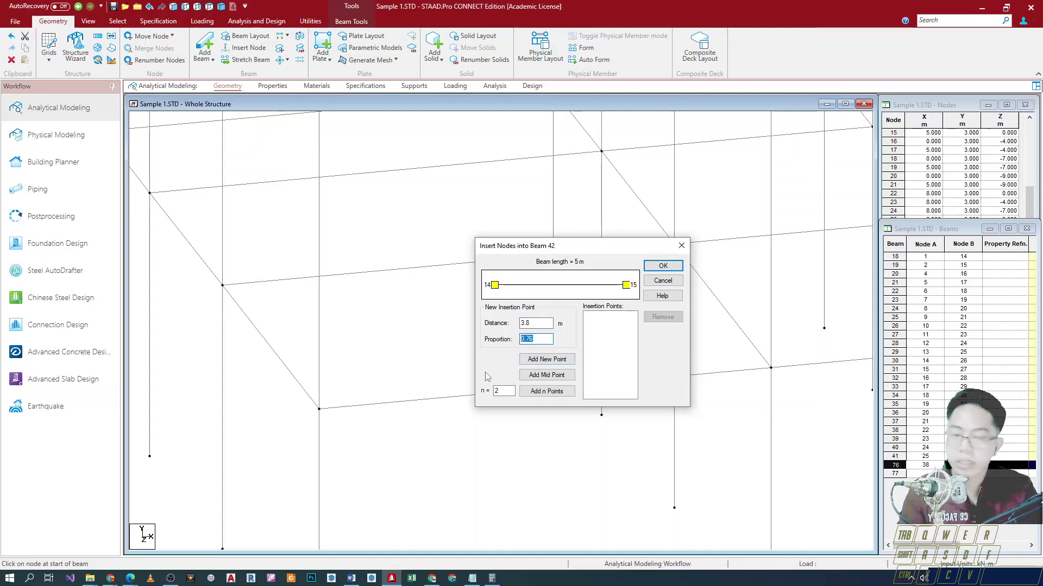
Try an insertion point at 3.8 m on front edge beam 42 and remove it from the list.
left_click(546, 363)
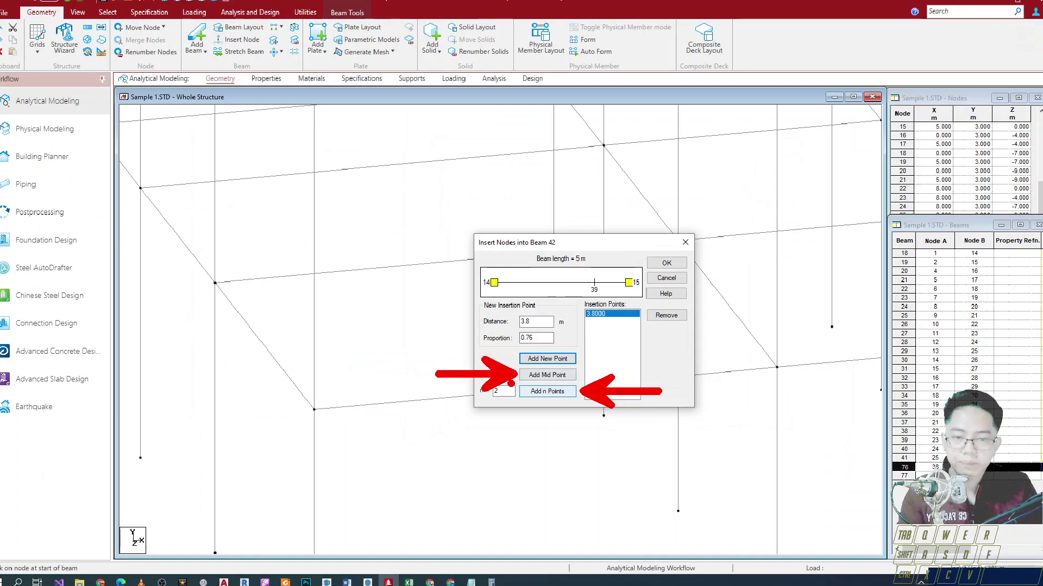
double_click(502, 392)
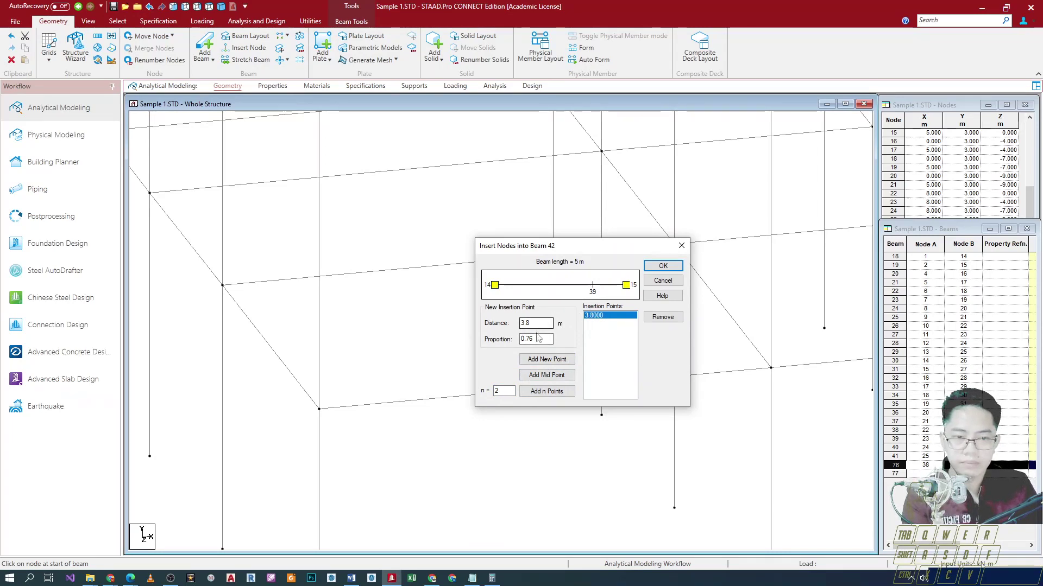
left_click(672, 321)
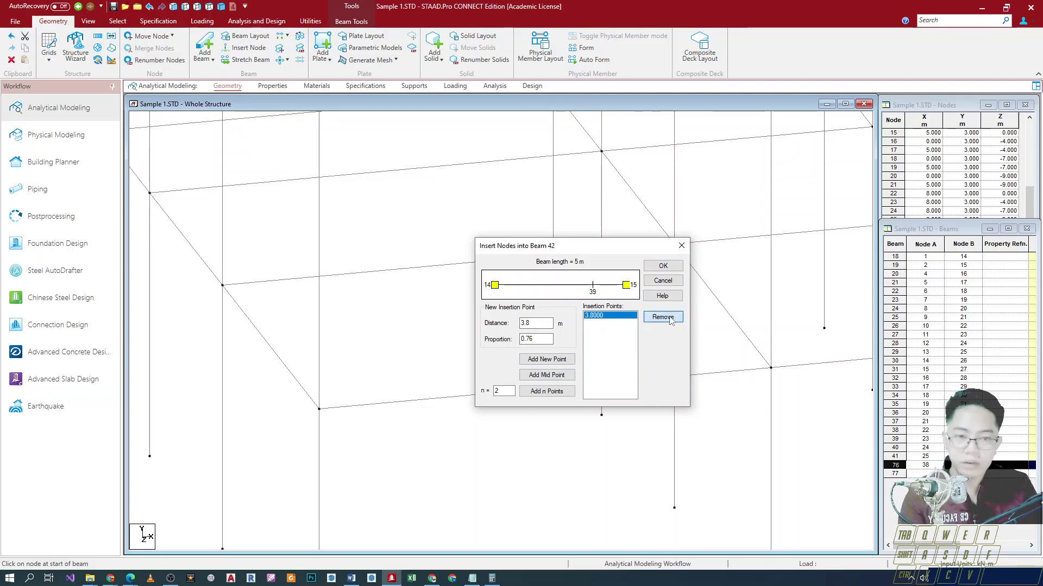
Try dividing beam 42 with one evenly spaced insertion point (n = 1) and remove that point.
left_click_drag(509, 391, 488, 389)
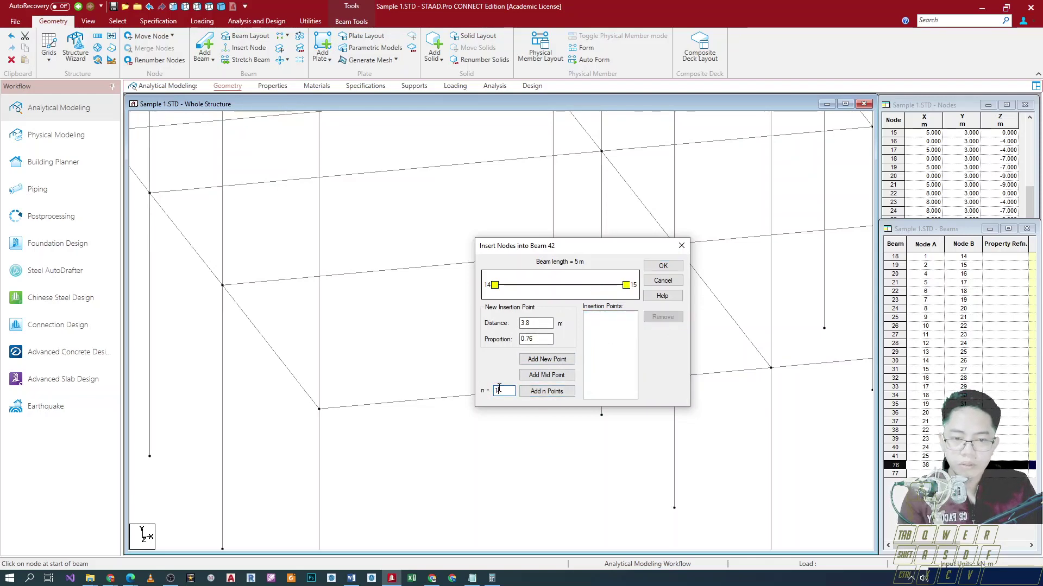
left_click(542, 389)
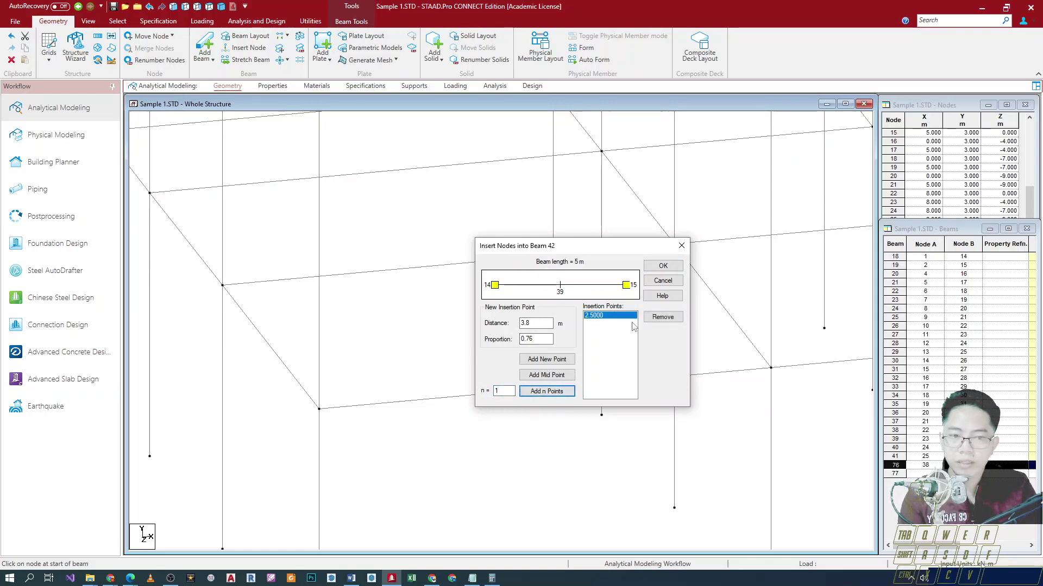
left_click(654, 318)
Try dividing beam 42 with two evenly spaced insertion points (n = 2) and remove both points.
double_click(498, 392)
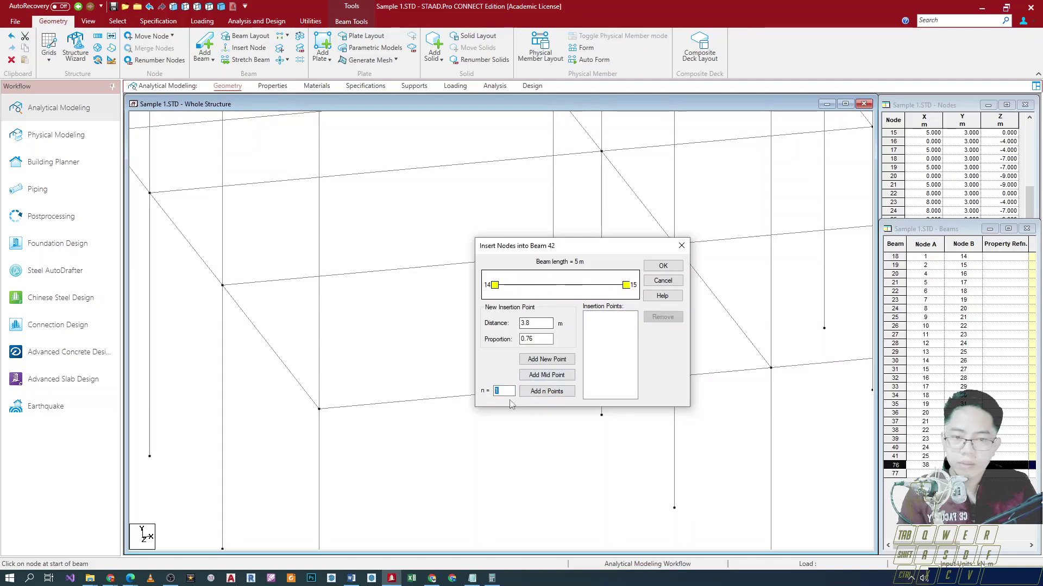
type("2")
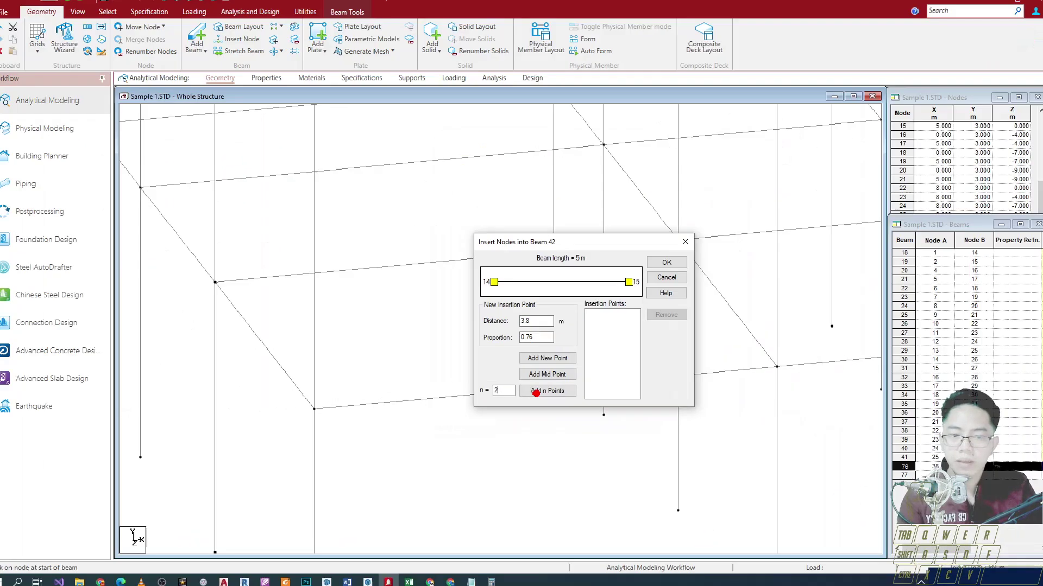
left_click(536, 394)
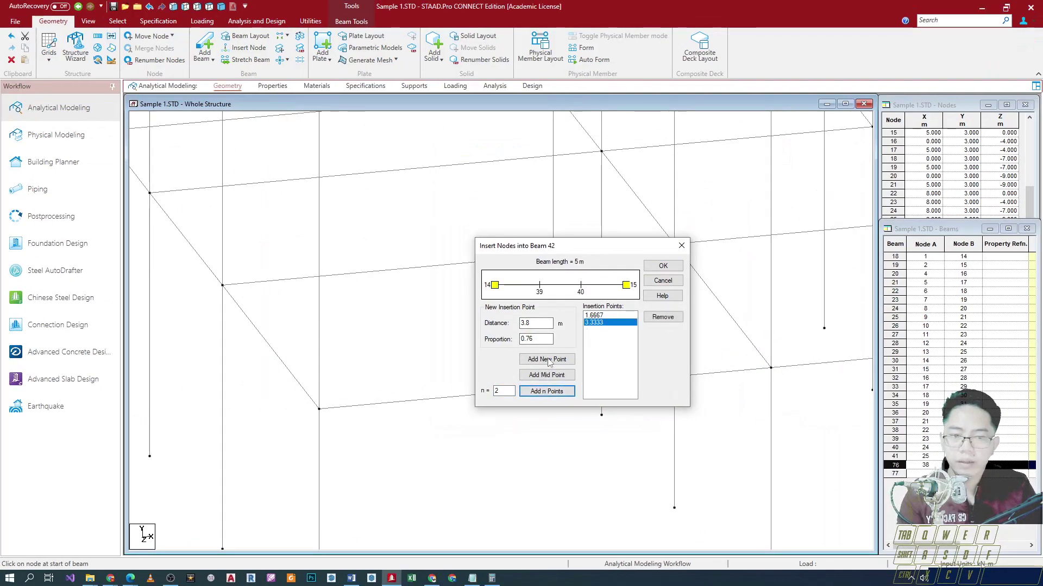
left_click(655, 317)
left_click(657, 318)
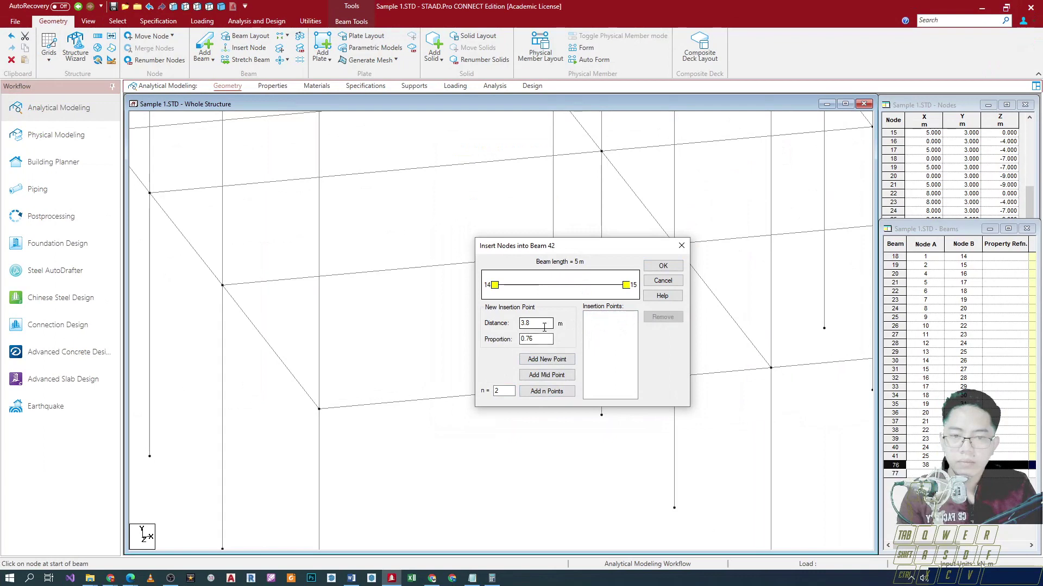
Insert a node into front edge beam 42 at a distance of 3.8 m.
key("ctrl+2")
left_click_drag(475, 309, 582, 349, "ctrl")
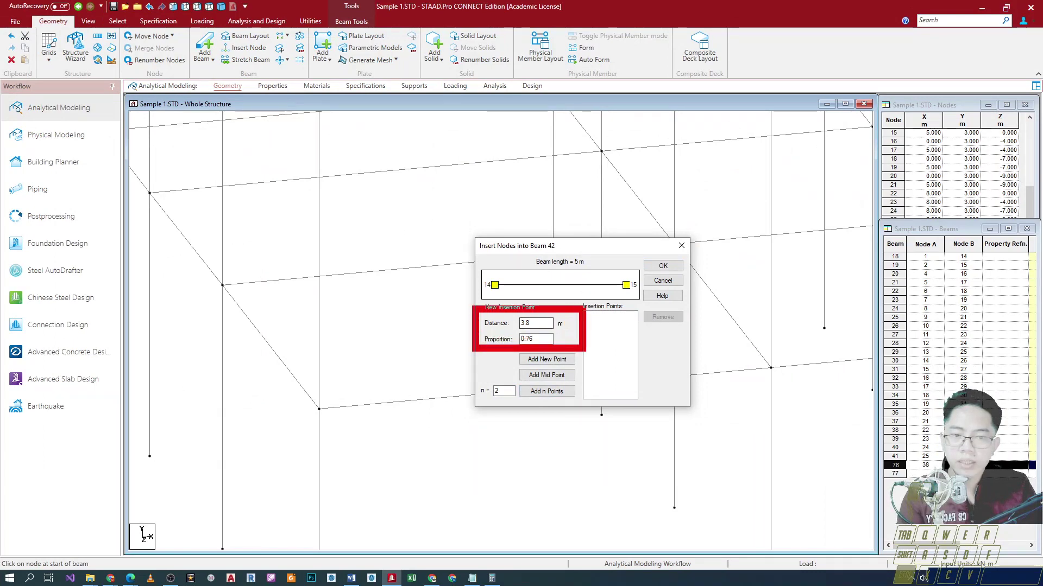
key("Escape")
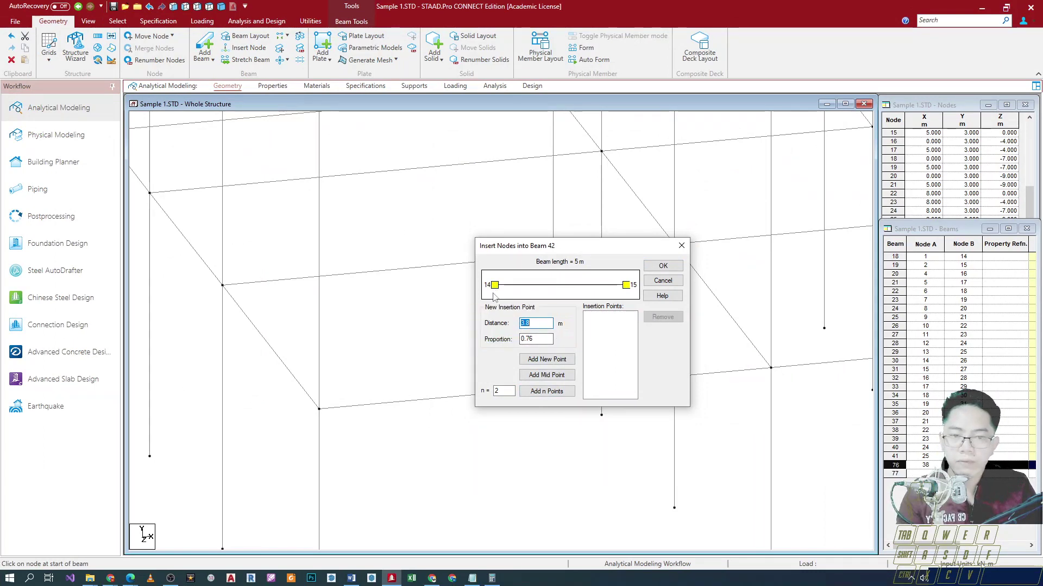
left_click(535, 359)
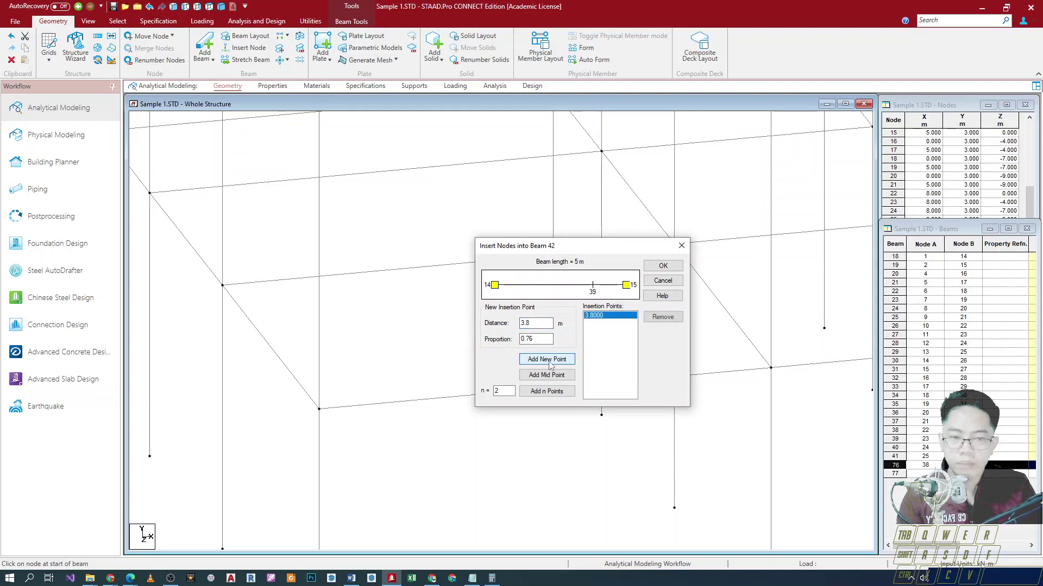
left_click(661, 270)
Add a secondary beam connecting the inserted node on beam 44 to the inserted node on beam 42.
scroll(570, 375, "down", 1)
middle_click_drag(612, 356, 481, 391)
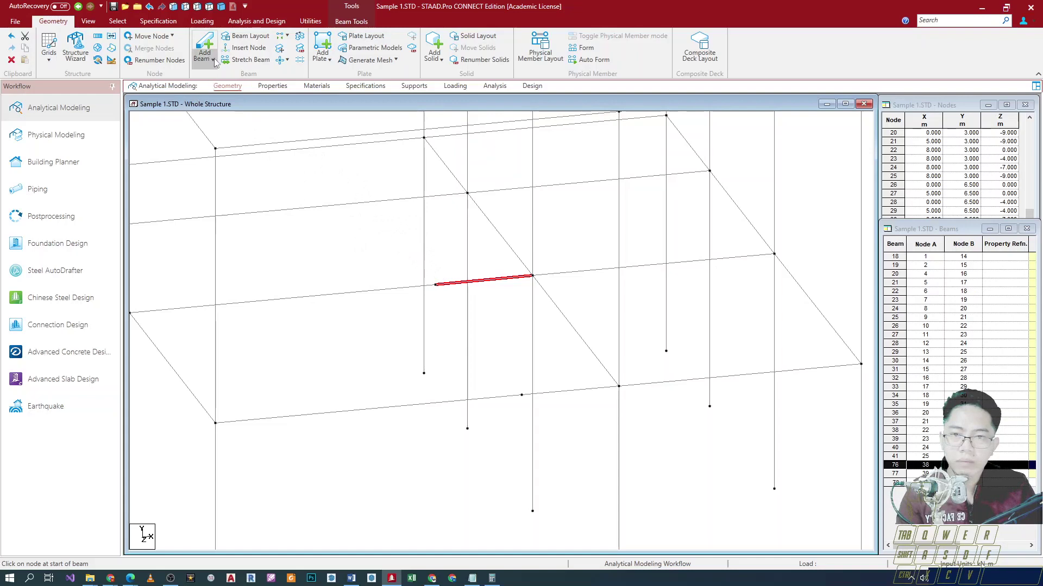
left_click_drag(435, 285, 523, 395)
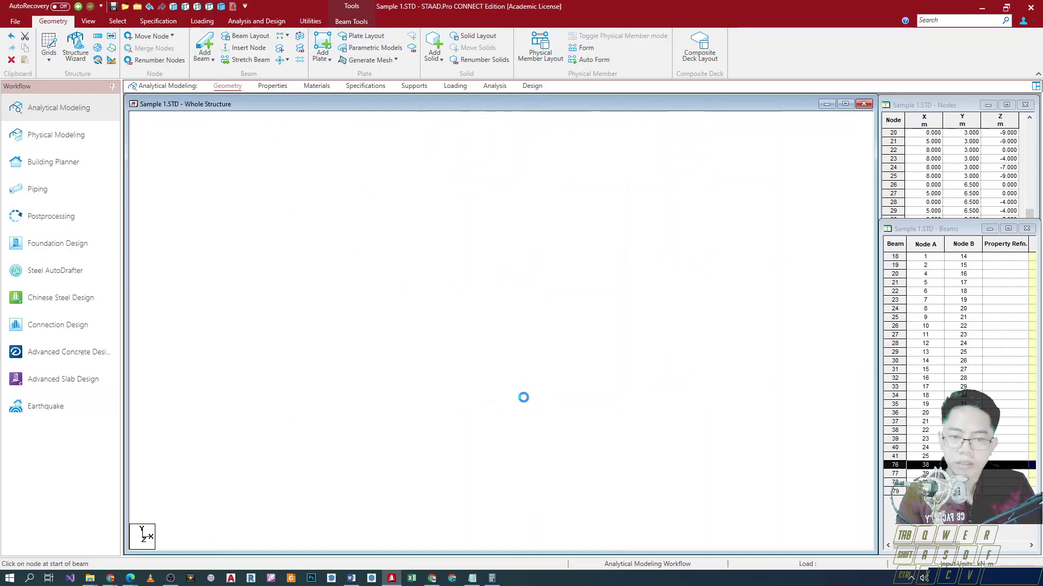
Examine the new secondary beam's position in the first-level framing from front and oblique views.
scroll(487, 391, "down", 3)
middle_click_drag(502, 295, 479, 367)
key("Left")
key("Left")
key("Left")
key("Left")
key("Left")
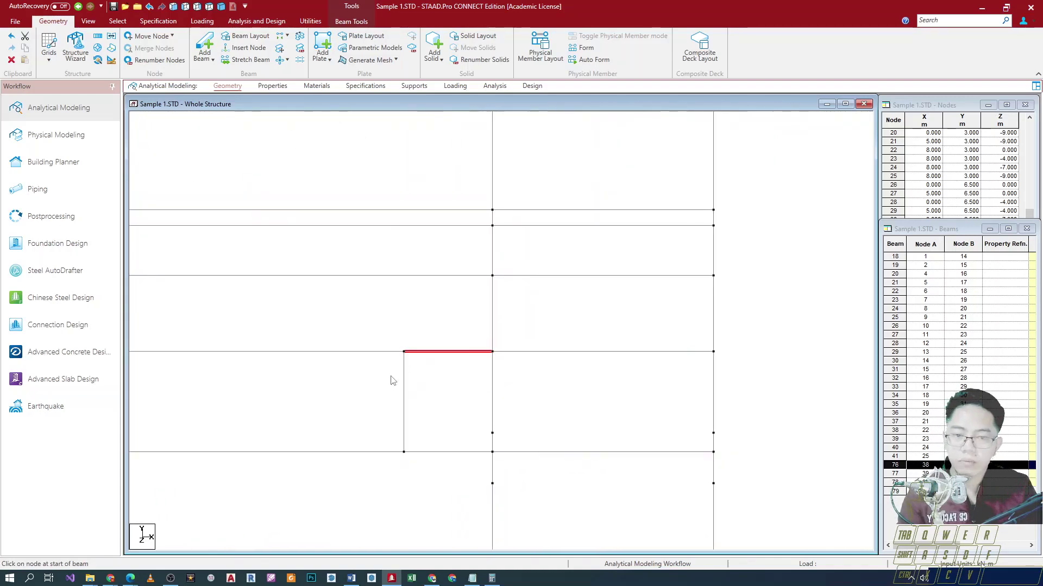
key("Up")
key("Right")
key("Right")
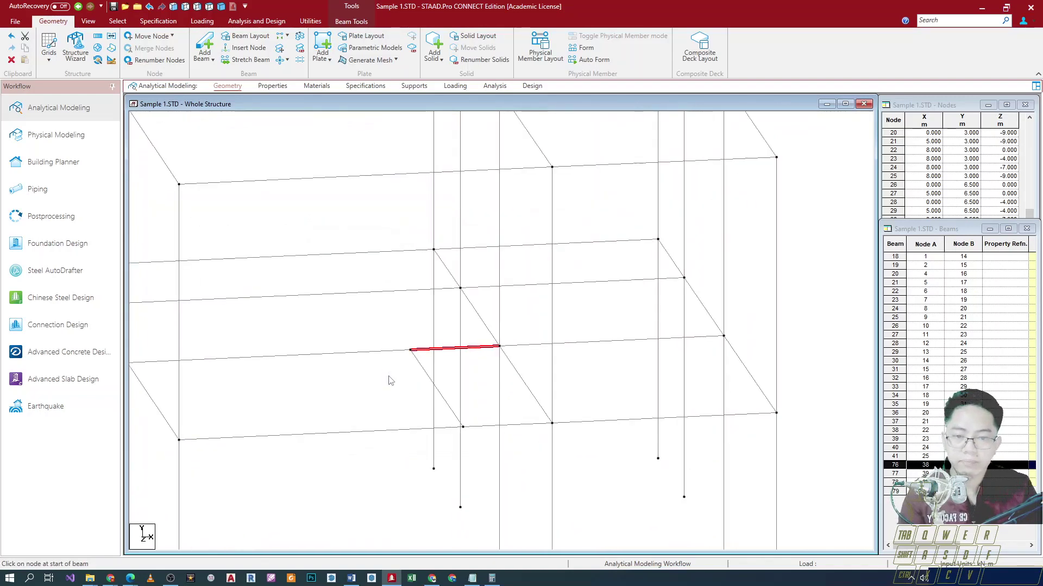
scroll(396, 386, "down", 2)
key("Left")
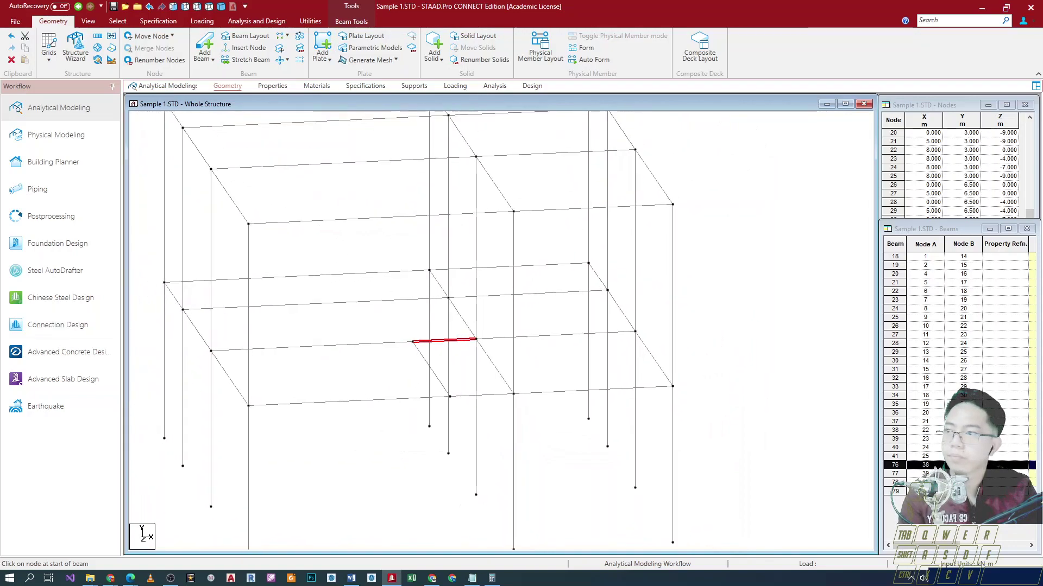